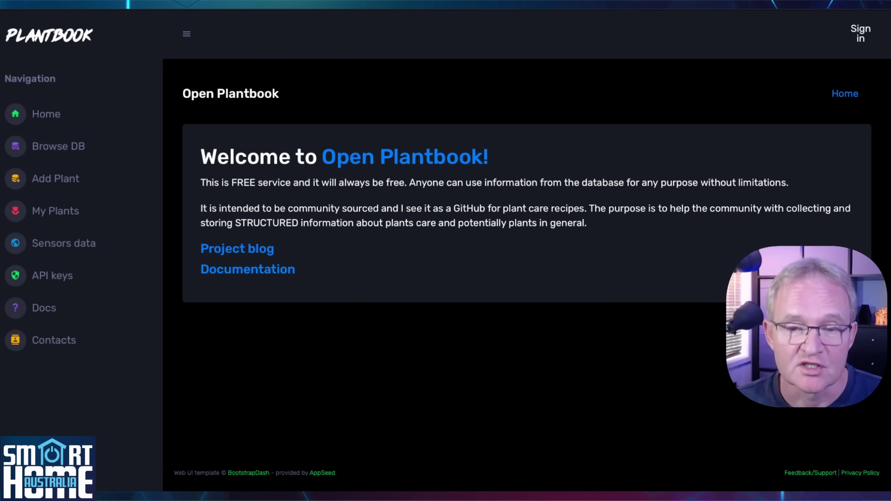
# Log in to the Open Plantbook account with the account username and password.
pyautogui.click(859, 38)
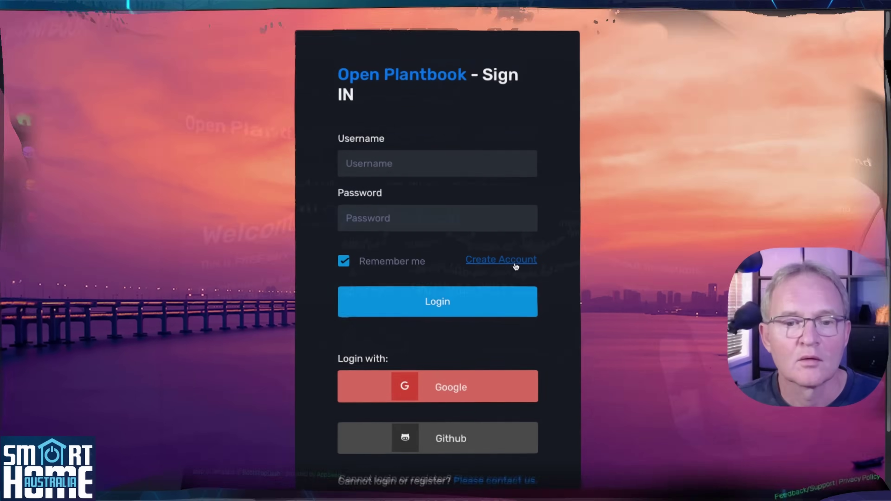
pyautogui.click(516, 267)
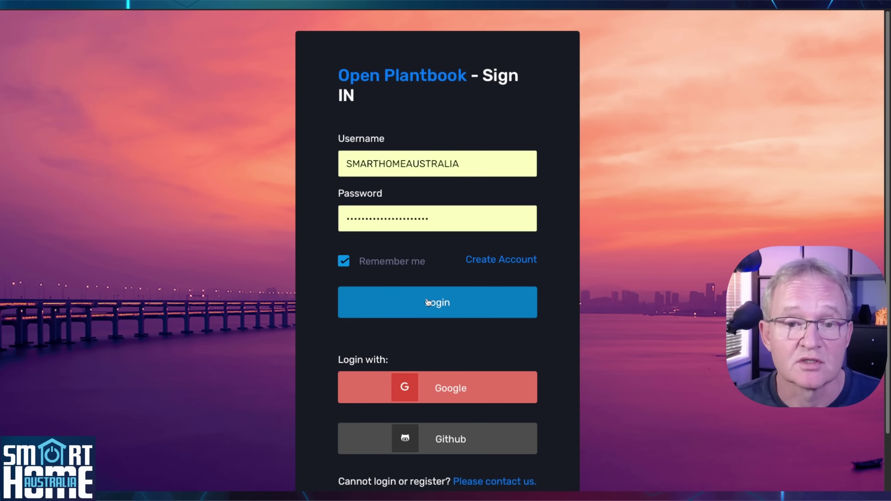
pyautogui.click(428, 303)
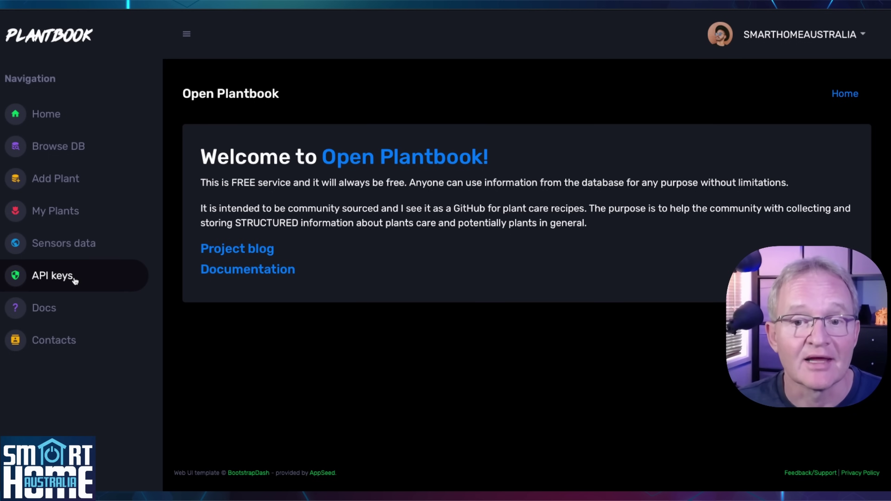
# Go to Open Plantbook's API keys page showing the OAuth2 client ID and secret.
pyautogui.click(53, 276)
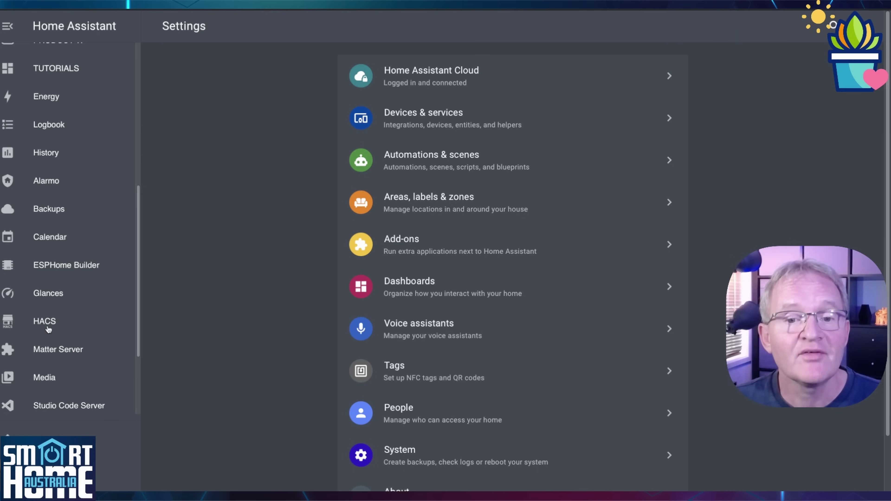
# Add the OpenPlantbook repository URL to HACS as a custom repository of type Integration.
pyautogui.click(46, 322)
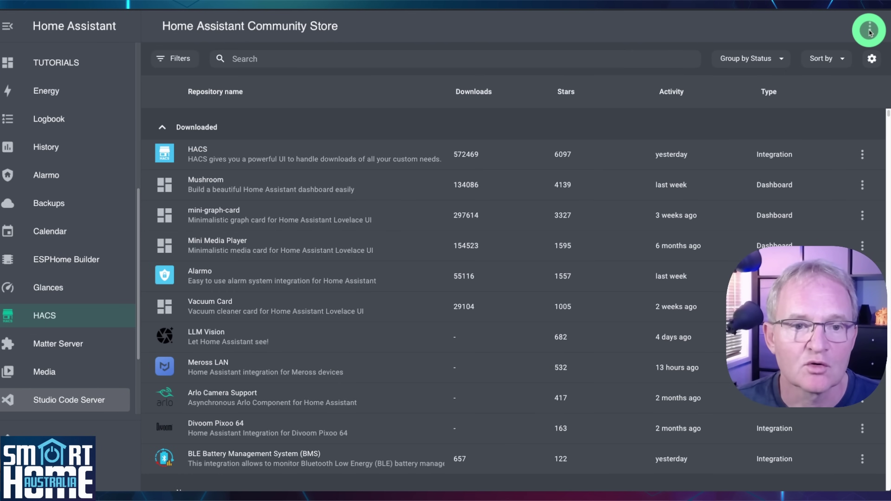
pyautogui.click(870, 30)
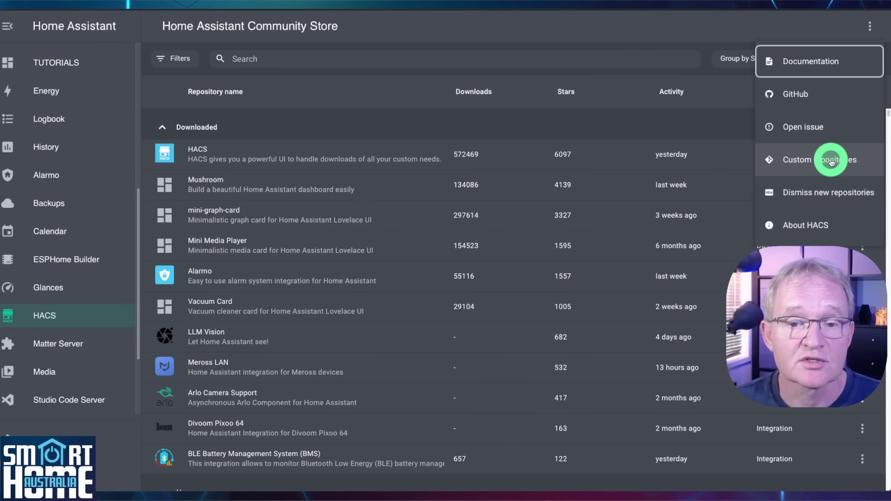
pyautogui.click(832, 161)
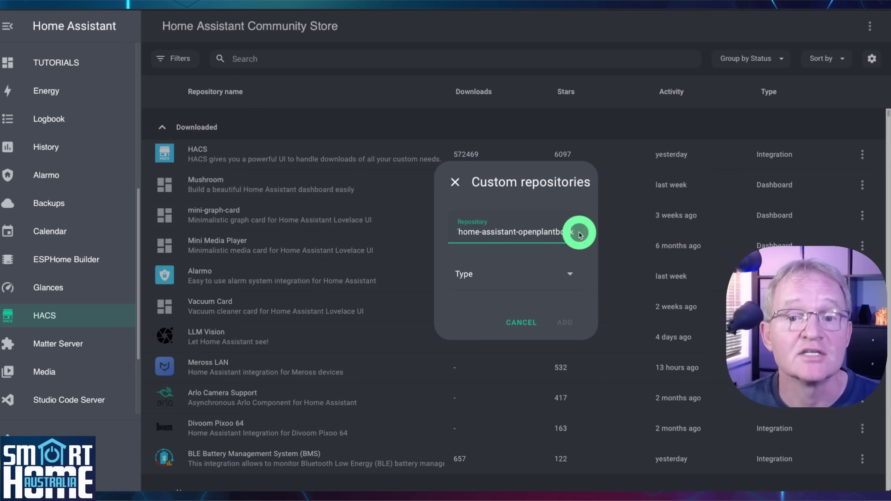
pyautogui.click(570, 275)
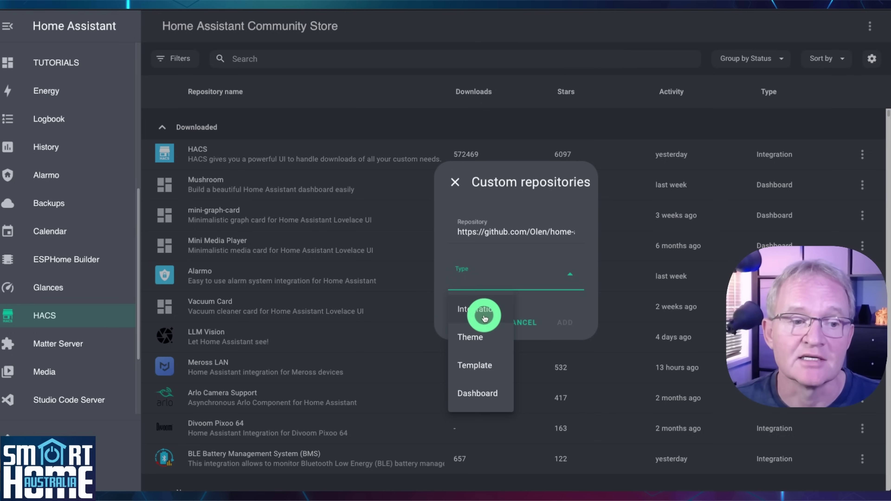
pyautogui.click(485, 316)
pyautogui.click(562, 325)
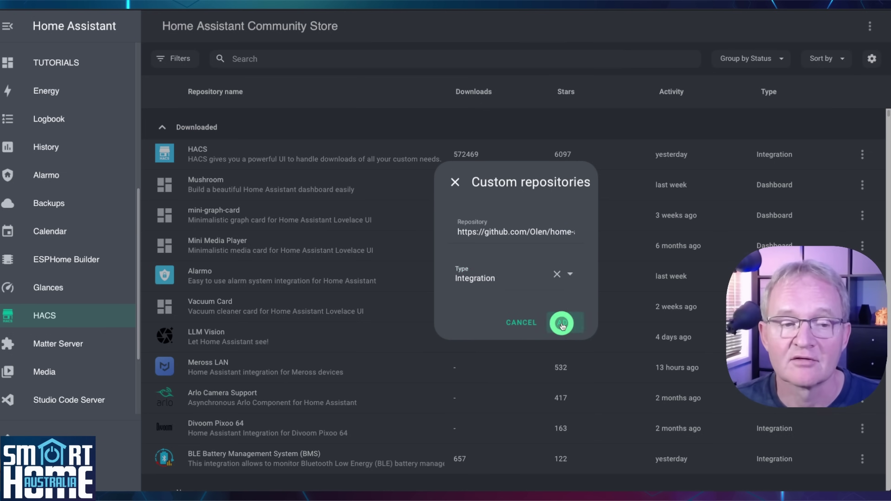
# Download the OpenPlantbook integration version 1.3.1 from HACS and reload the page.
pyautogui.click(279, 163)
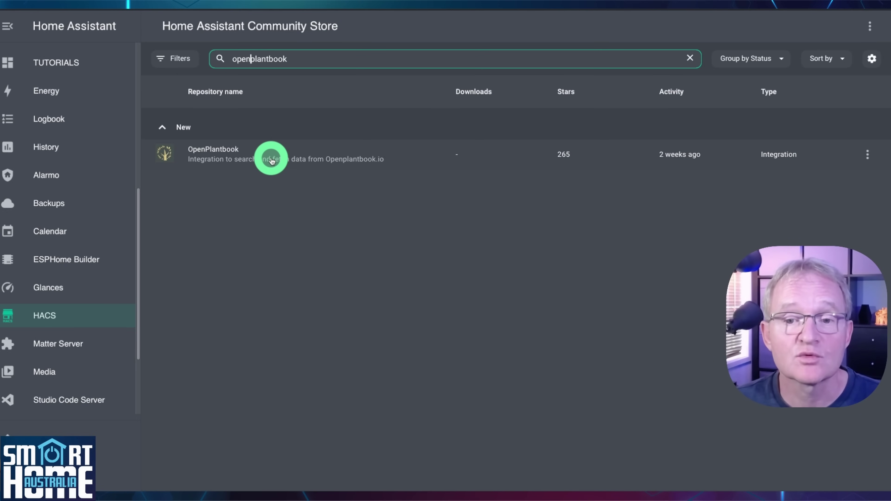
pyautogui.click(271, 160)
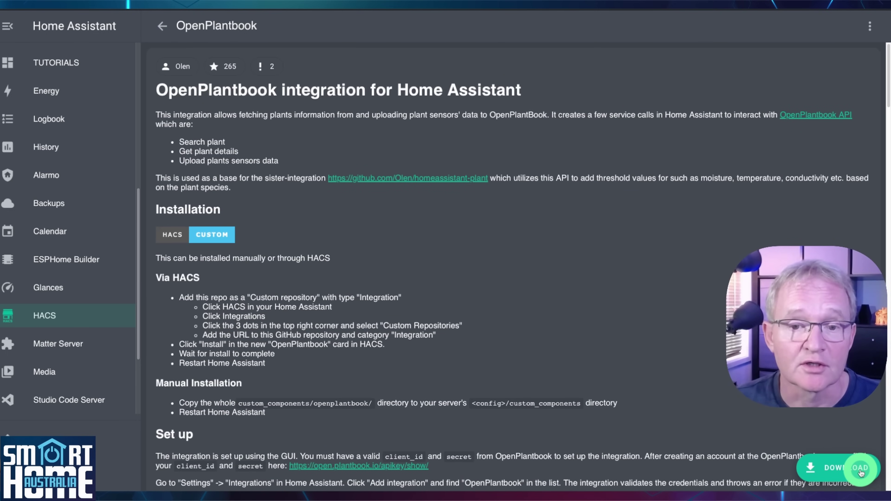
pyautogui.click(860, 470)
pyautogui.click(651, 350)
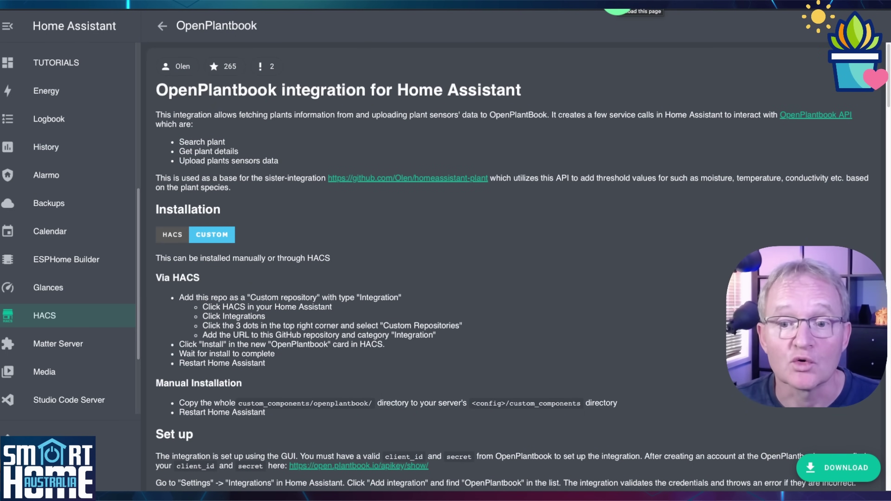
pyautogui.click(618, 10)
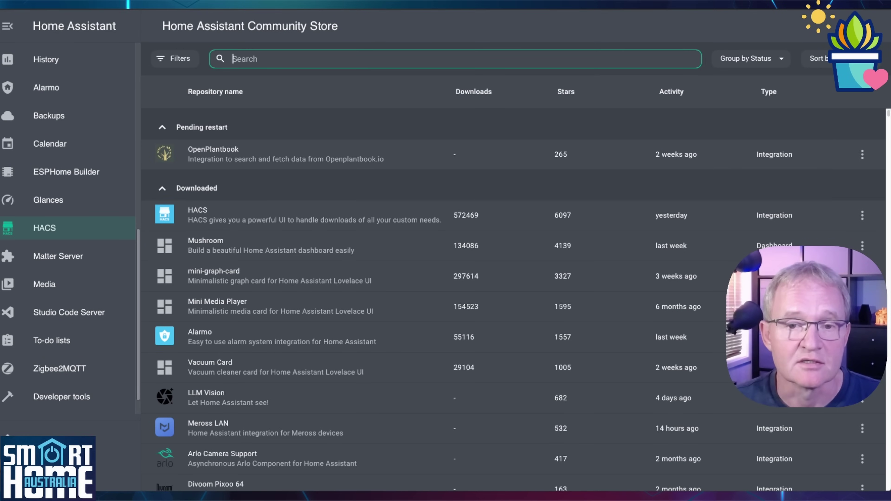
# Add the homeassistant-plant repository URL to HACS as a custom repository of type Integration.
pyautogui.click(61, 239)
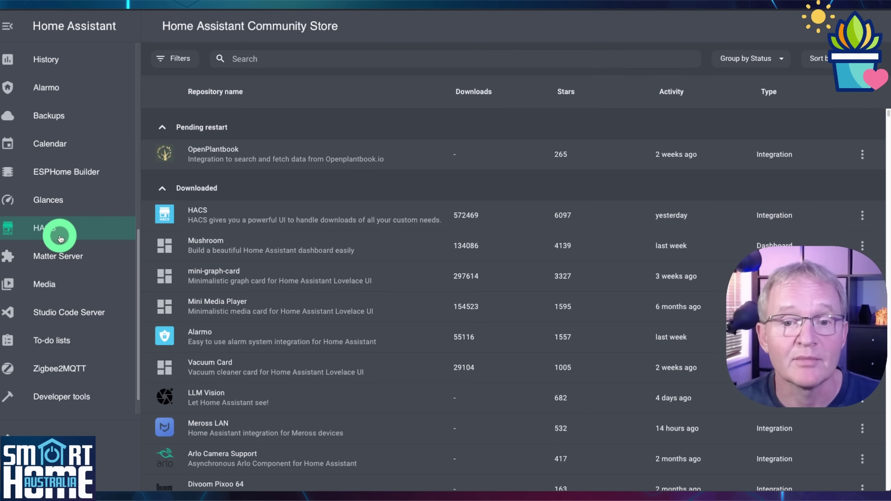
pyautogui.click(870, 28)
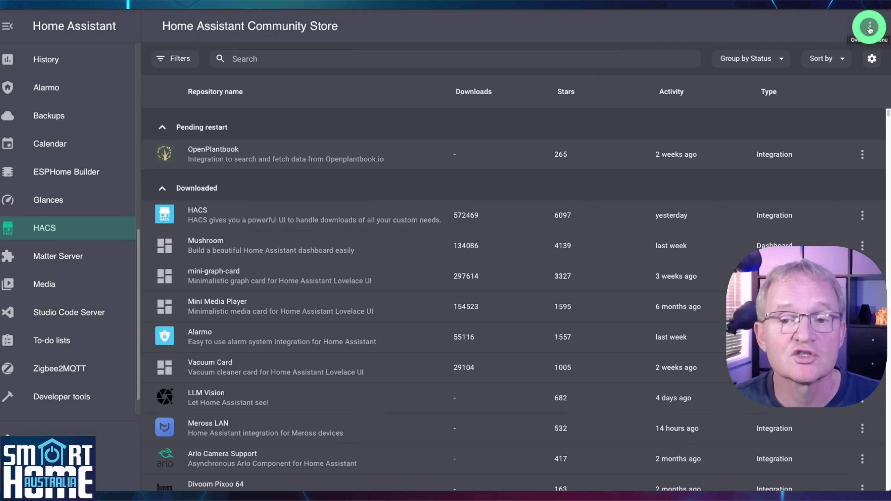
pyautogui.click(806, 161)
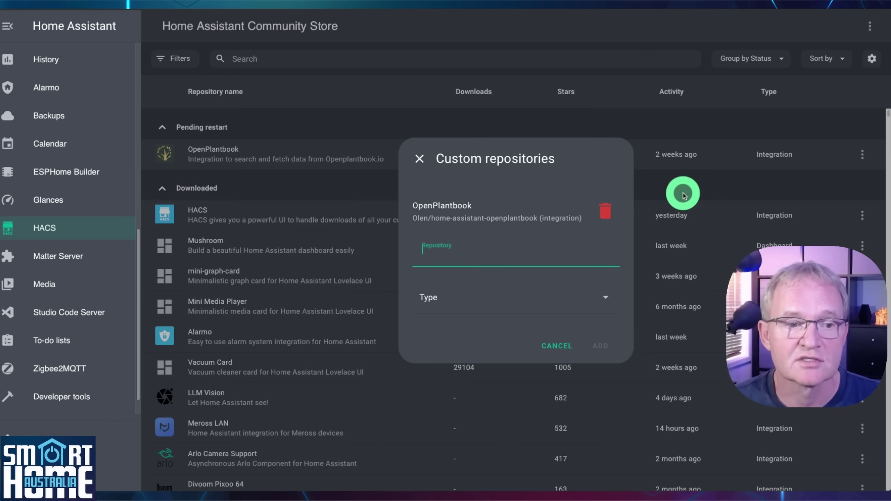
pyautogui.click(453, 257)
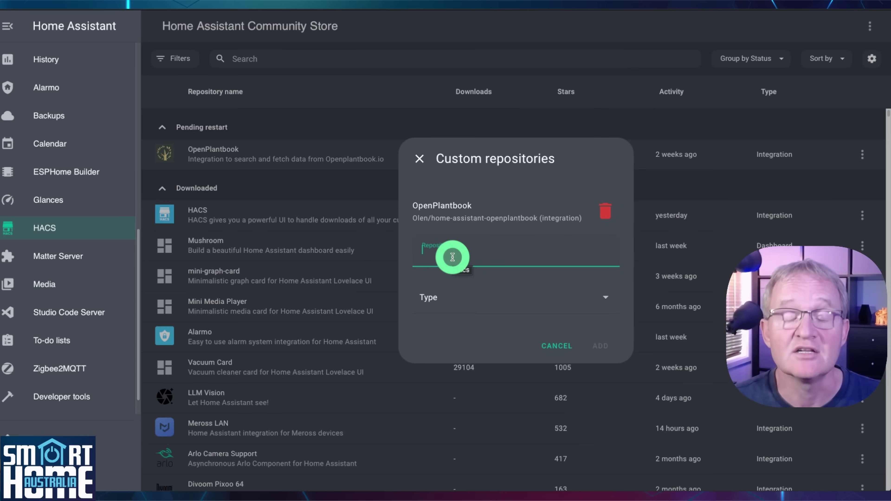
pyautogui.write('https://github.com/Olen/homeassistant-plant')
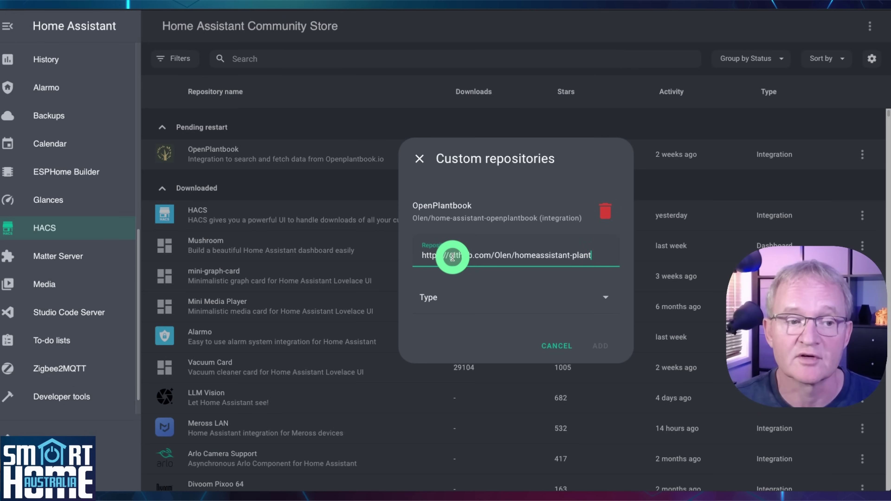
pyautogui.click(497, 301)
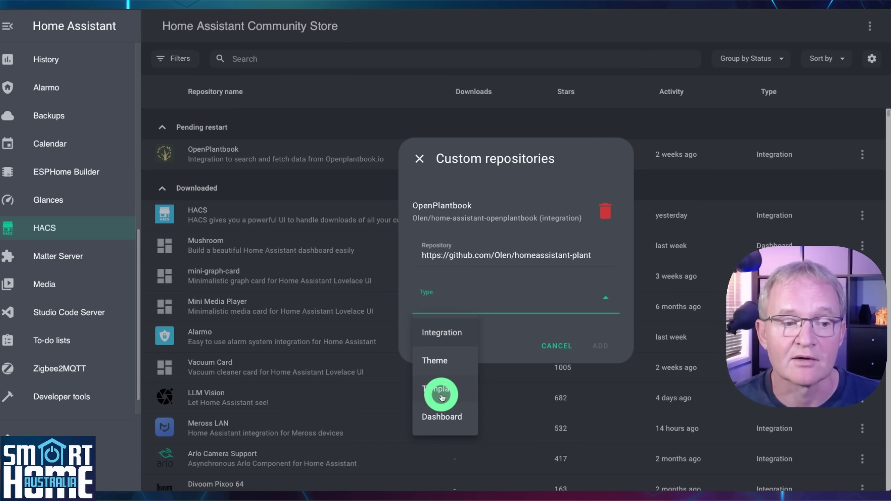
pyautogui.click(446, 341)
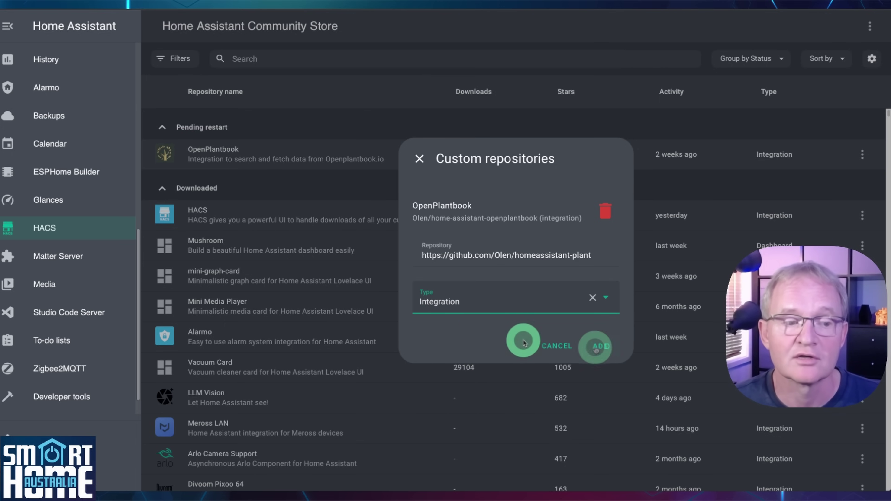
pyautogui.click(596, 346)
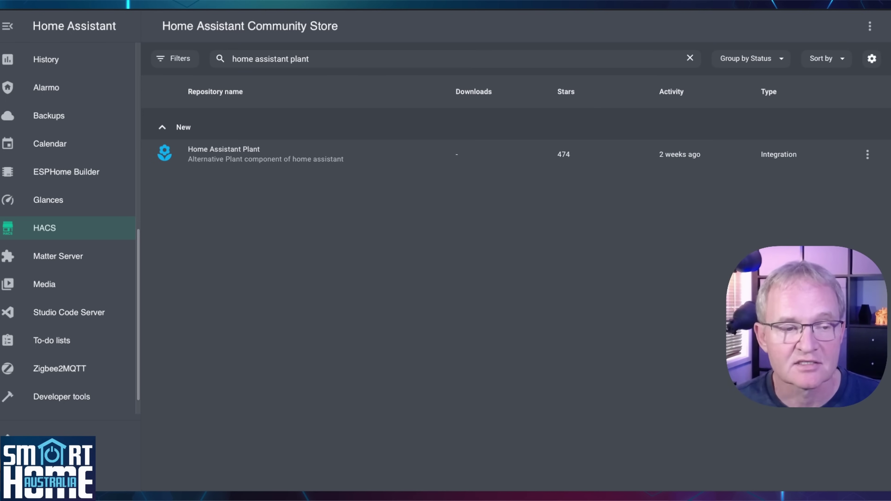
# Download the Home Assistant Plant integration from its HACS repository page.
pyautogui.click(858, 475)
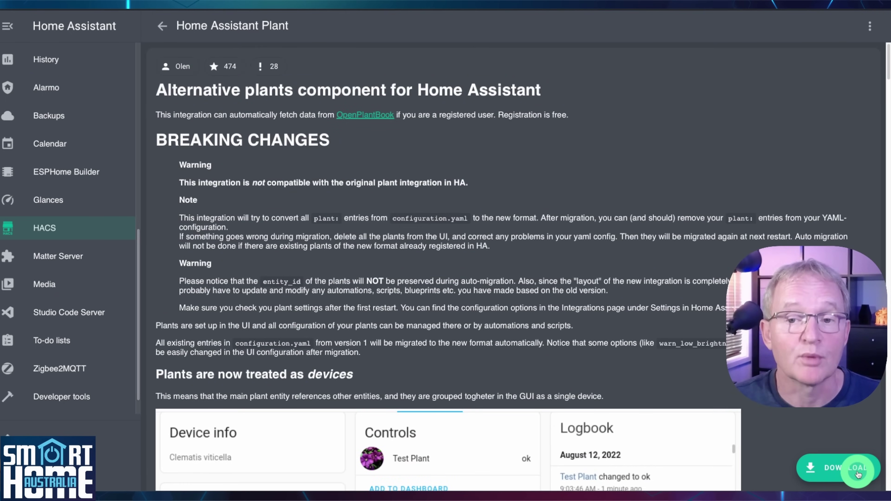
pyautogui.click(637, 349)
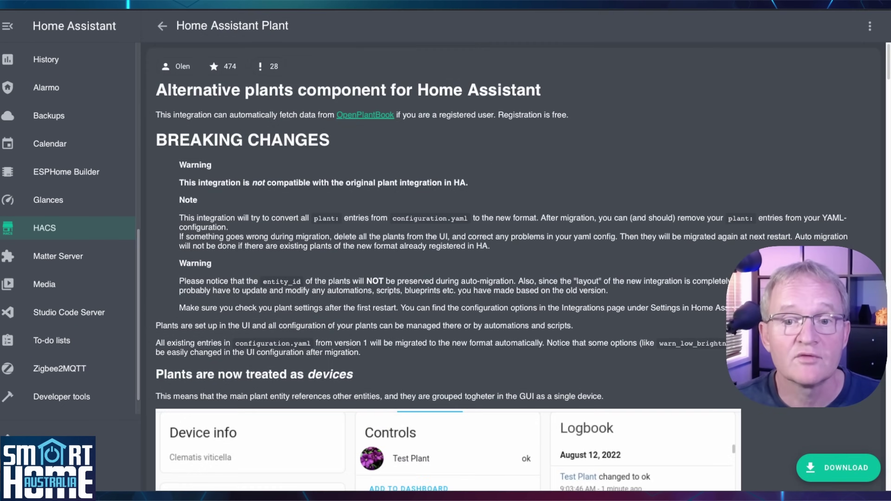
pyautogui.click(618, 10)
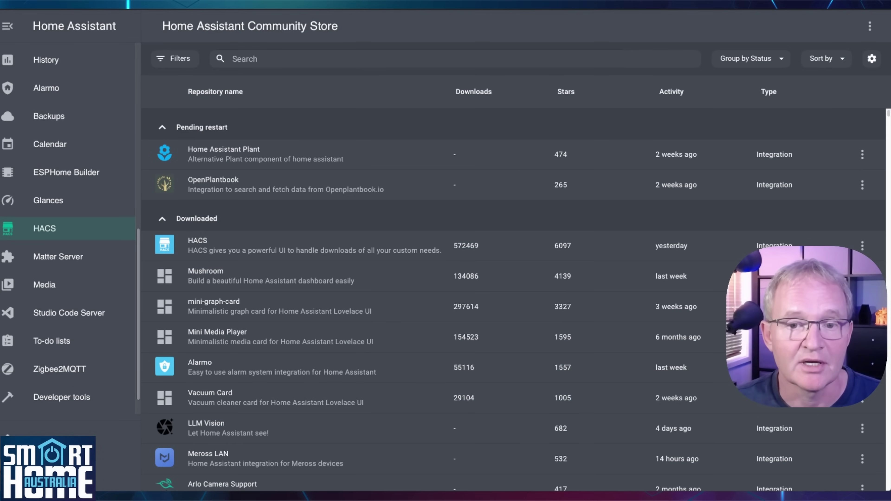
# Add the Flower Card repository URL to HACS as a custom repository of type Dashboard.
pyautogui.click(872, 28)
pyautogui.click(817, 160)
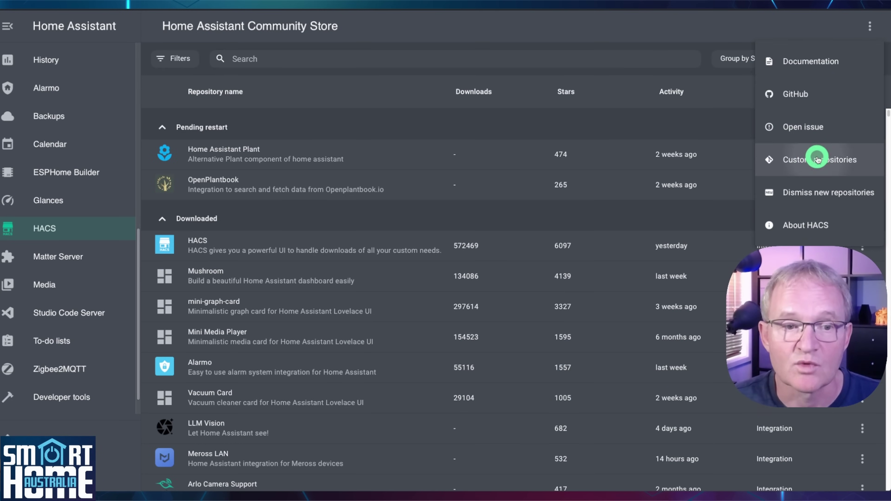
pyautogui.click(463, 281)
pyautogui.write('https://github.com/Olen/lovelace-flower-card')
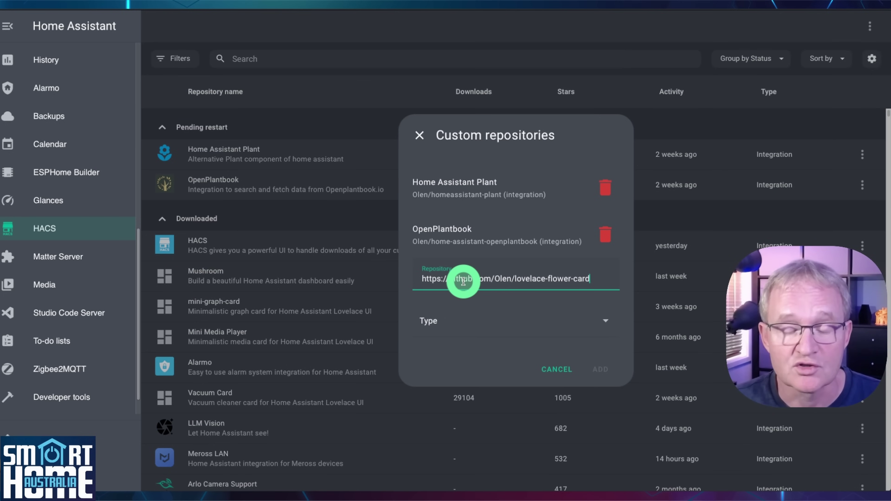
pyautogui.click(454, 326)
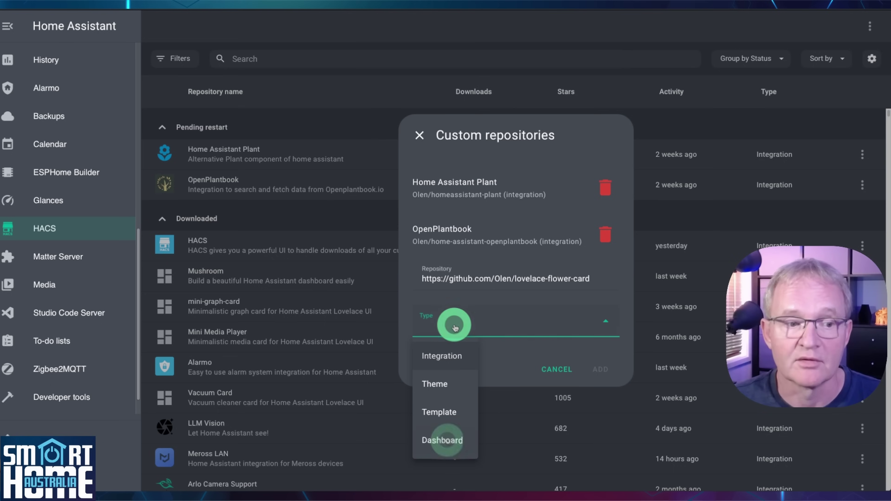
pyautogui.click(456, 441)
pyautogui.click(596, 370)
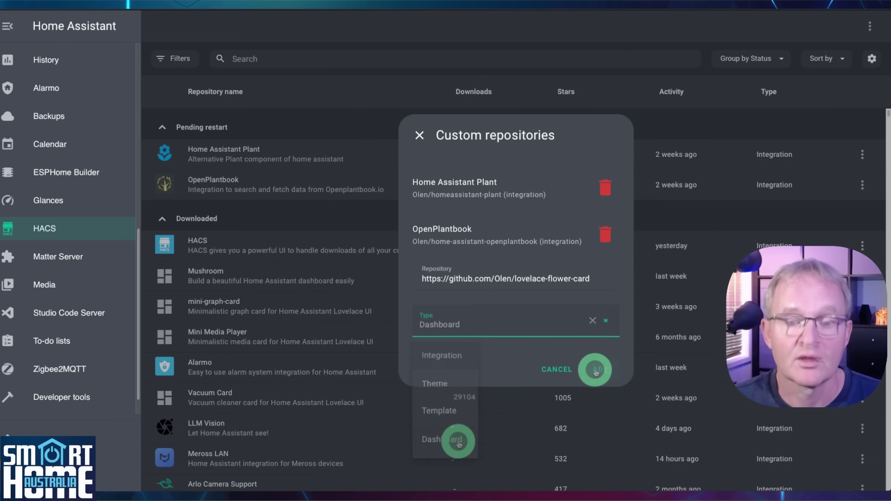
# Download Flower Card v2025.1.0 and reload the page when prompted.
pyautogui.click(264, 160)
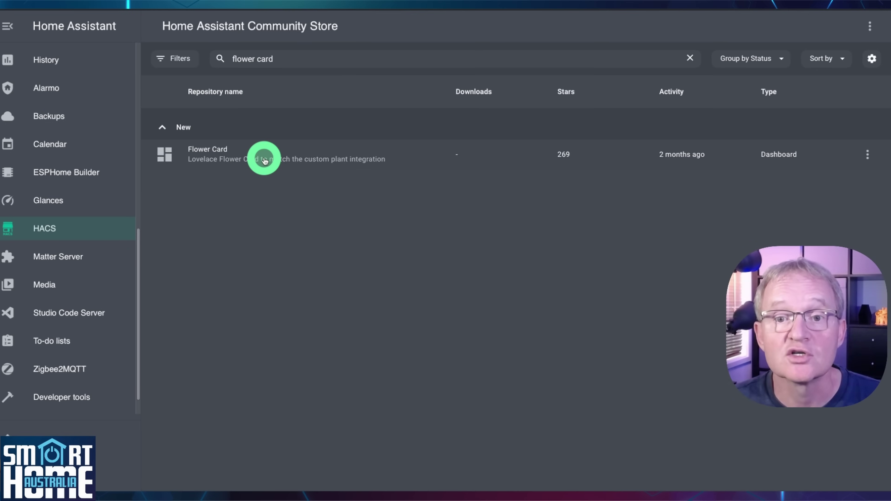
pyautogui.click(850, 479)
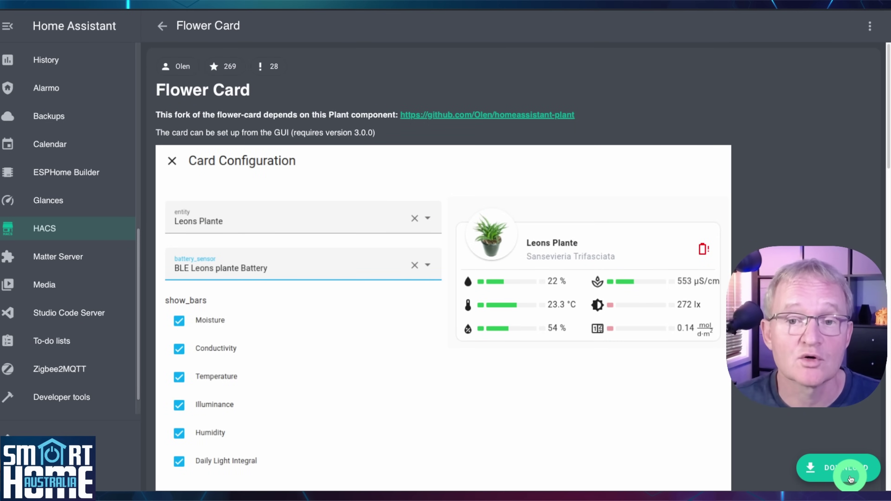
pyautogui.click(646, 332)
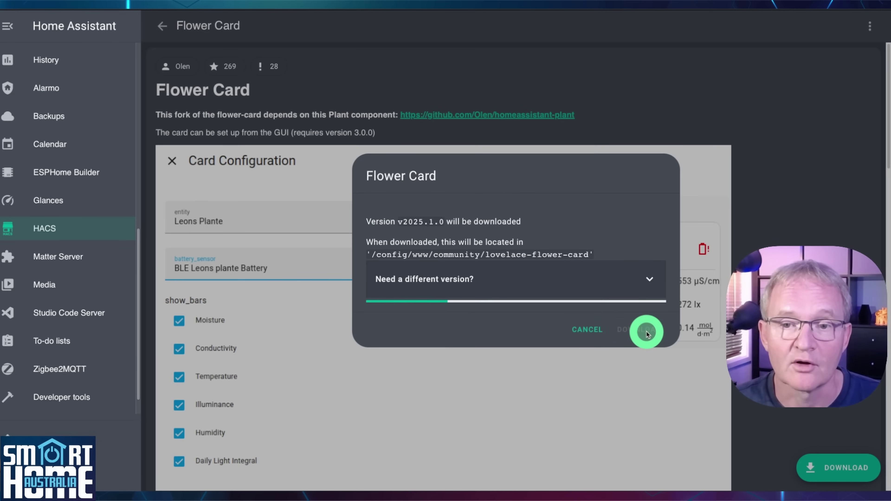
pyautogui.click(636, 288)
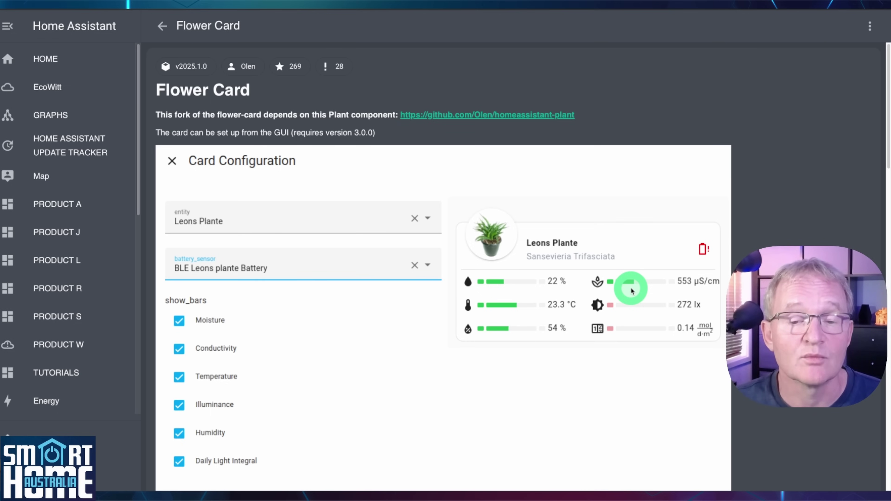
# Submit the second 'Restart required' repair in Settings and finish it.
pyautogui.scroll(-10, 66, 400)
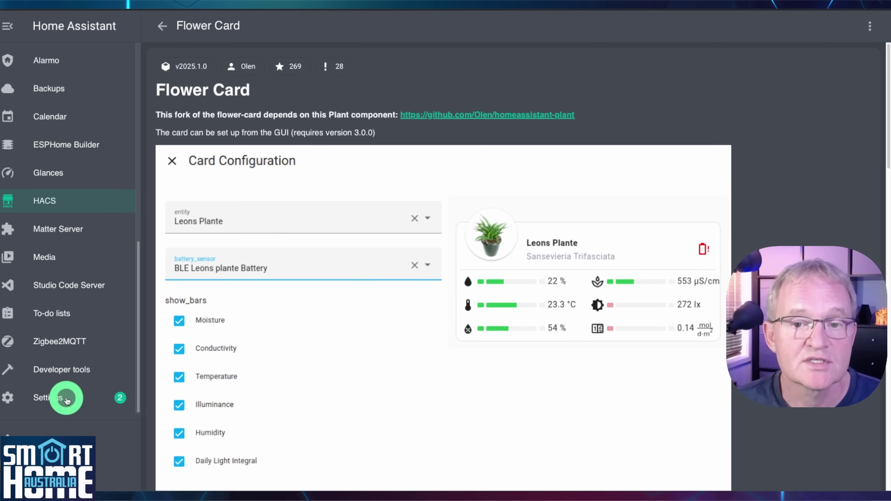
pyautogui.click(67, 400)
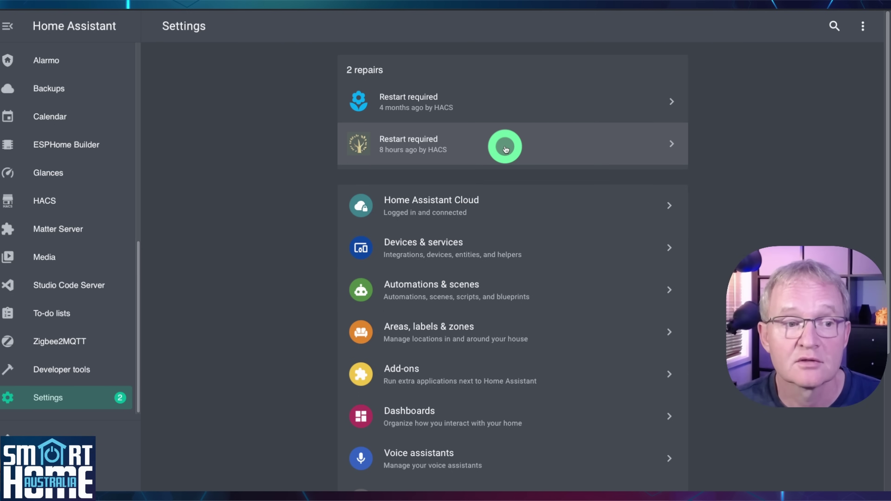
pyautogui.click(506, 149)
pyautogui.click(590, 298)
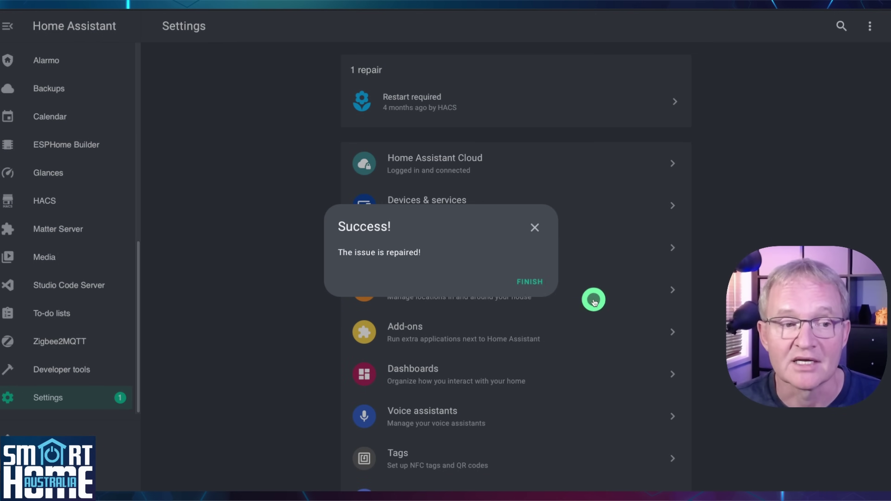
pyautogui.click(530, 283)
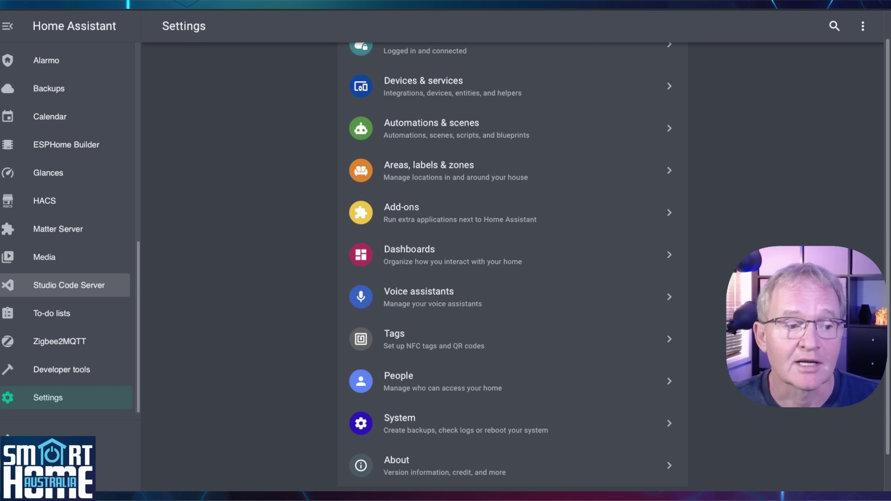
# Add the OpenPlantbook integration with its Client ID and Secret, leaving data sharing off.
pyautogui.click(413, 91)
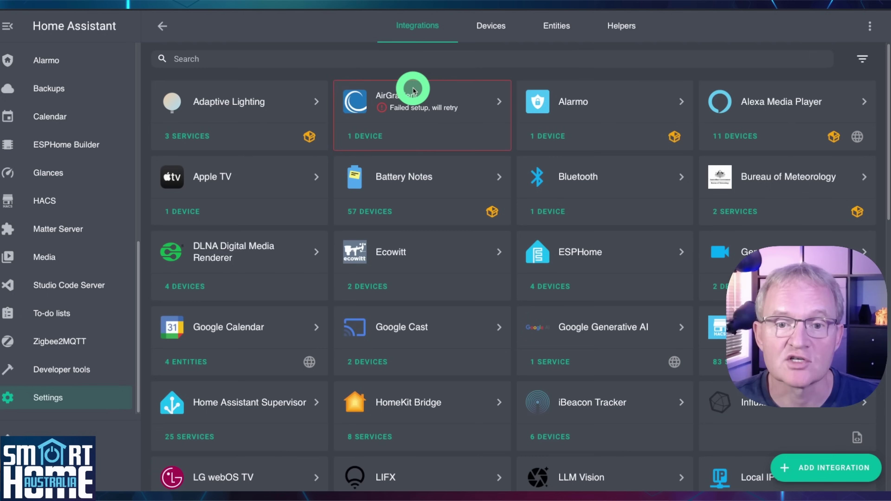
pyautogui.click(842, 467)
pyautogui.write('open plant')
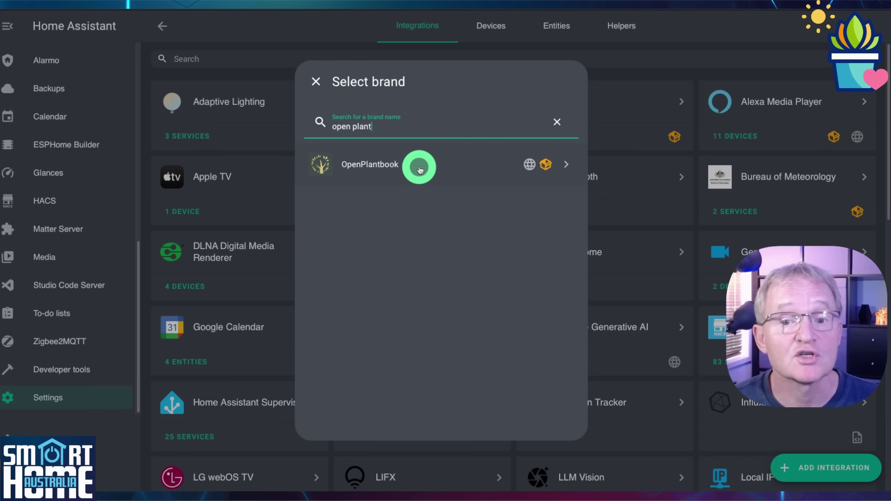
pyautogui.click(420, 170)
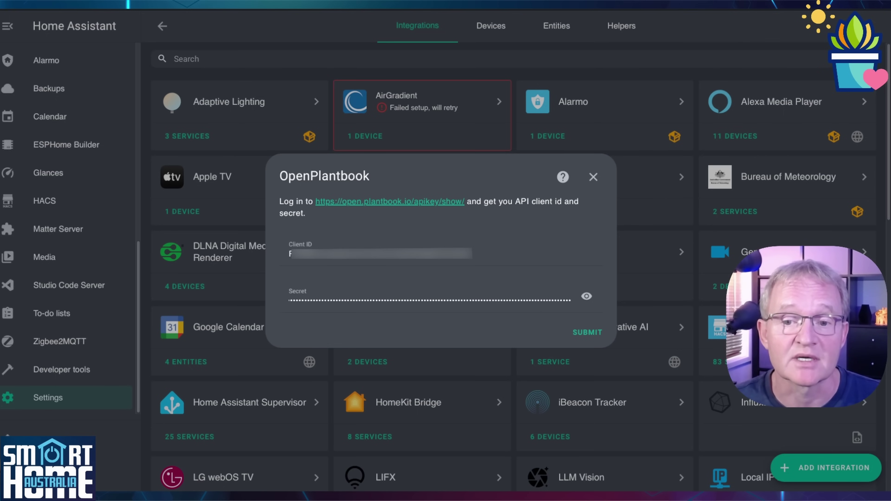
pyautogui.click(597, 335)
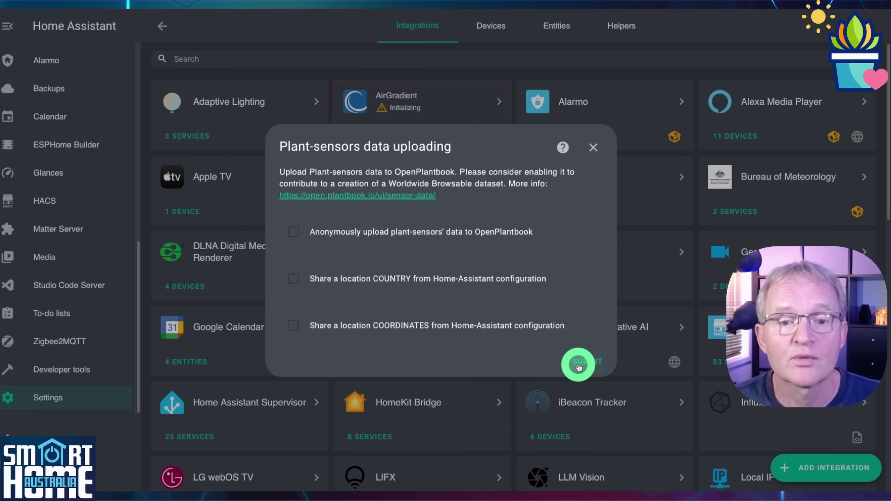
pyautogui.click(578, 365)
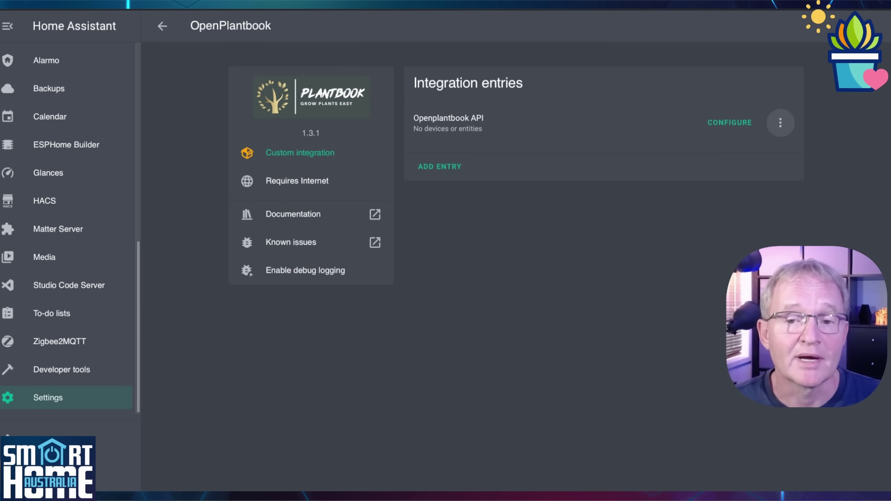
# Open the Configure options of the Openplantbook API entry.
pyautogui.click(729, 123)
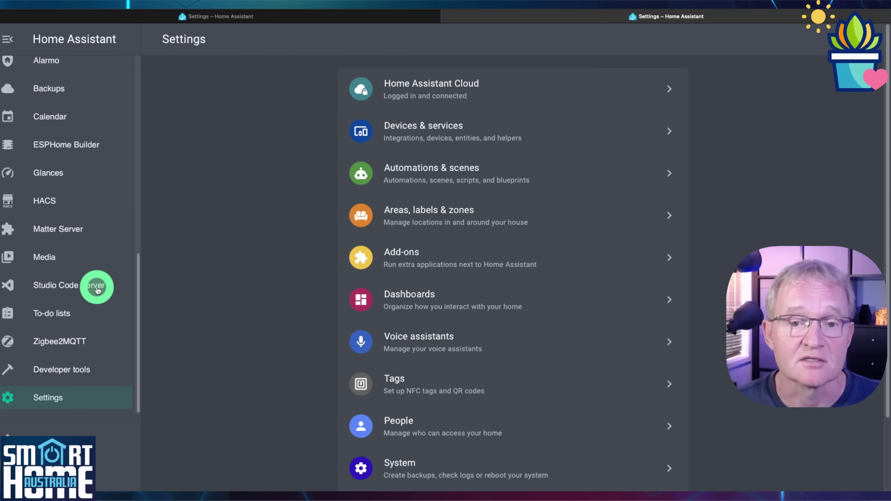
# In Studio Code Server, create a new folder named 'plants' under config/www/images.
pyautogui.click(84, 287)
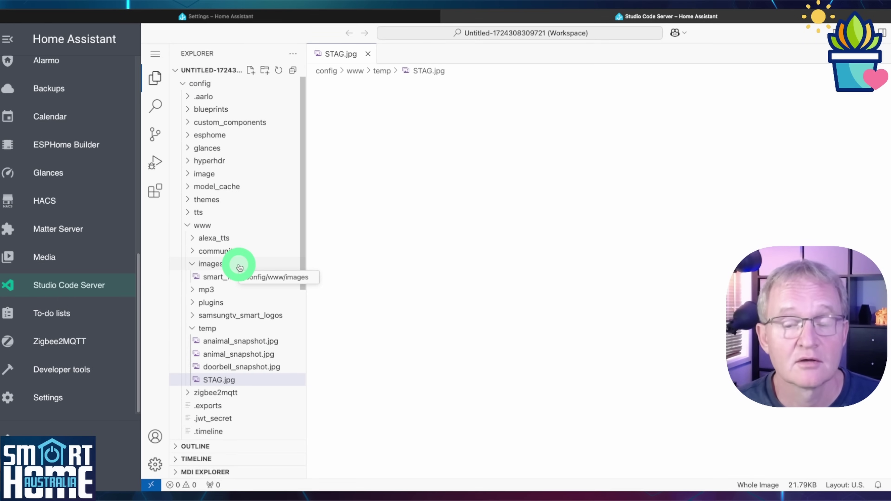
pyautogui.rightClick(240, 267)
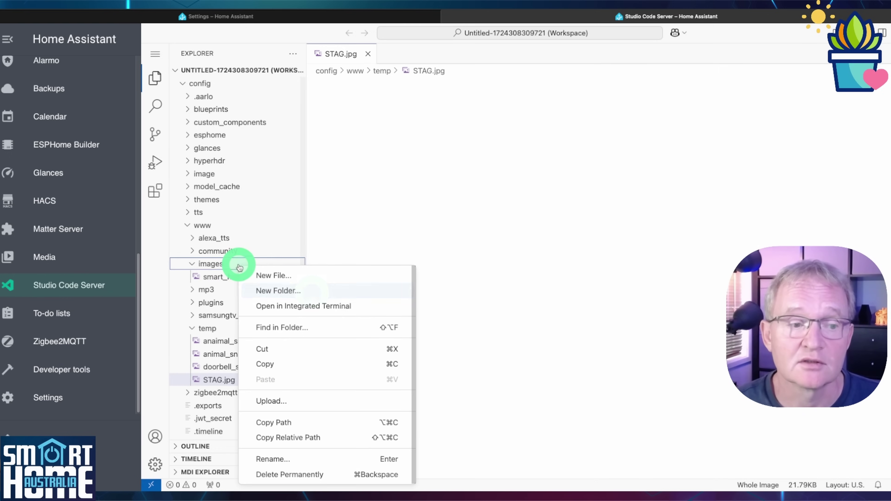
pyautogui.click(312, 290)
pyautogui.write('plants')
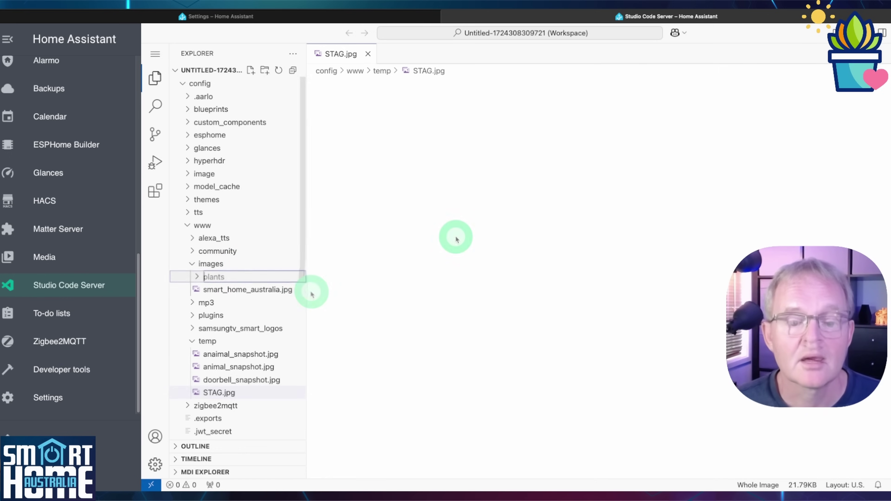
pyautogui.click(455, 237)
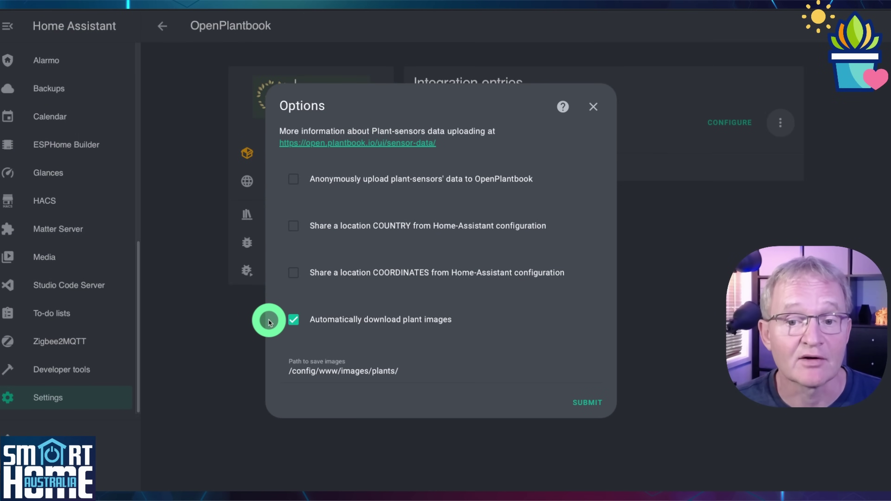
# Save the OpenPlantbook options with automatic plant image download to /config/www/images/plants/ enabled.
pyautogui.click(596, 404)
pyautogui.click(535, 287)
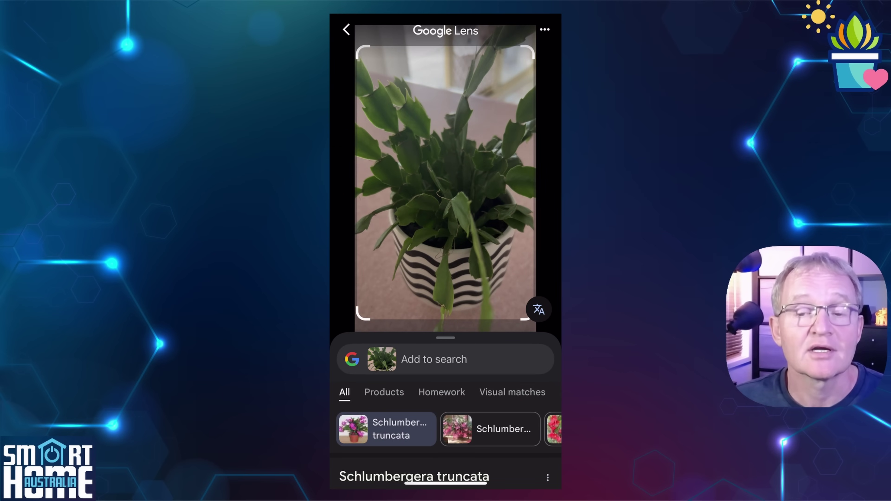
# Scroll the Google Lens results to read the plant's identification as Schlumbergera truncata.
pyautogui.scroll(-5, 446, 387)
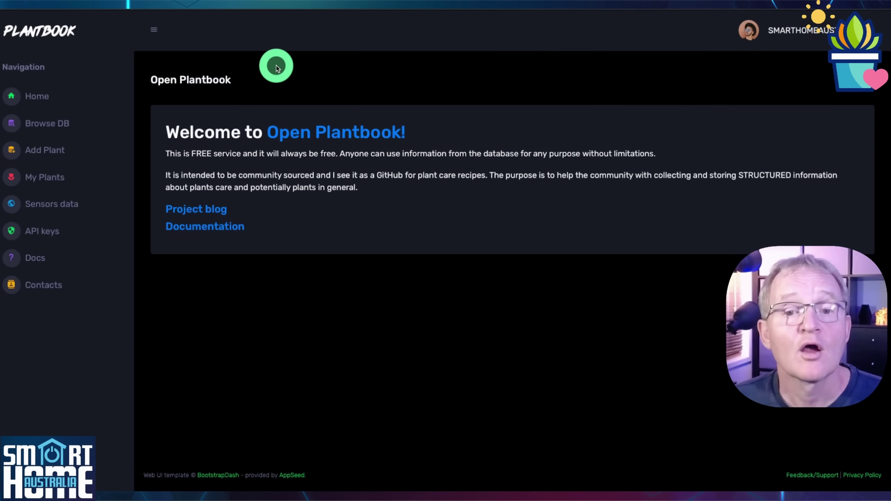
# Search Open Plantbook for 'schlumbergera' and select Hatiora gaertneri's Plant-ID.
pyautogui.click(69, 127)
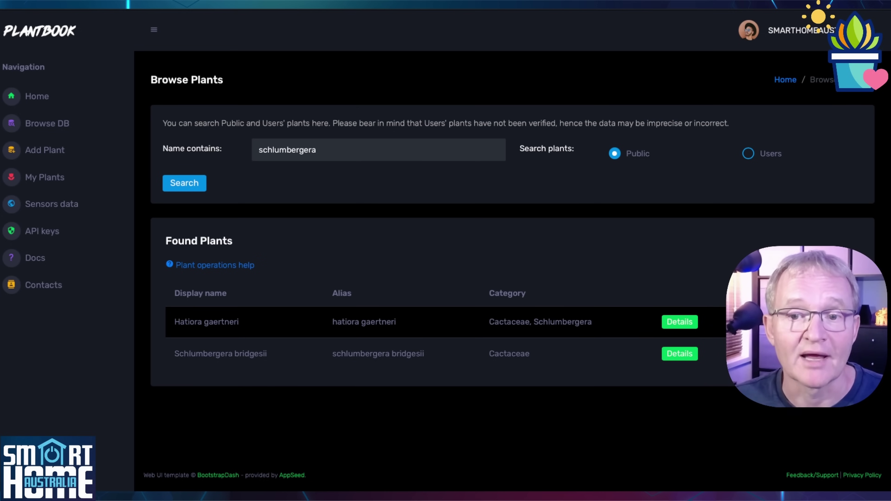
pyautogui.click(690, 323)
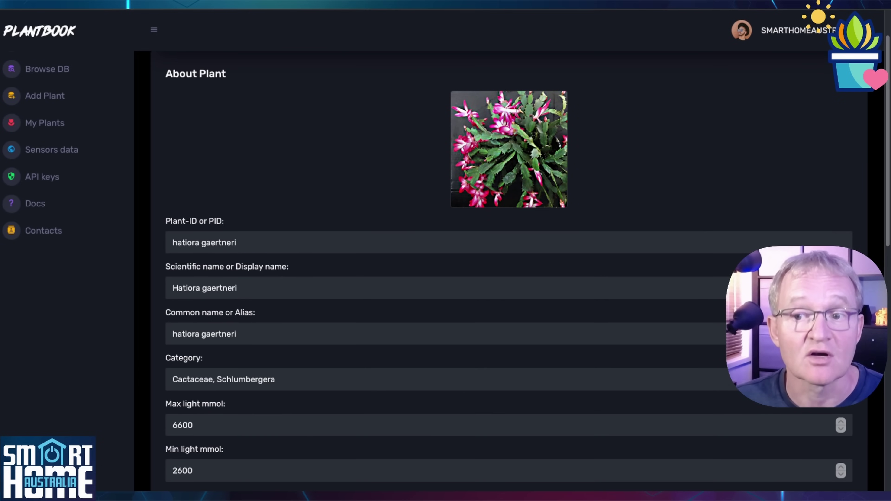
pyautogui.tripleClick(204, 242)
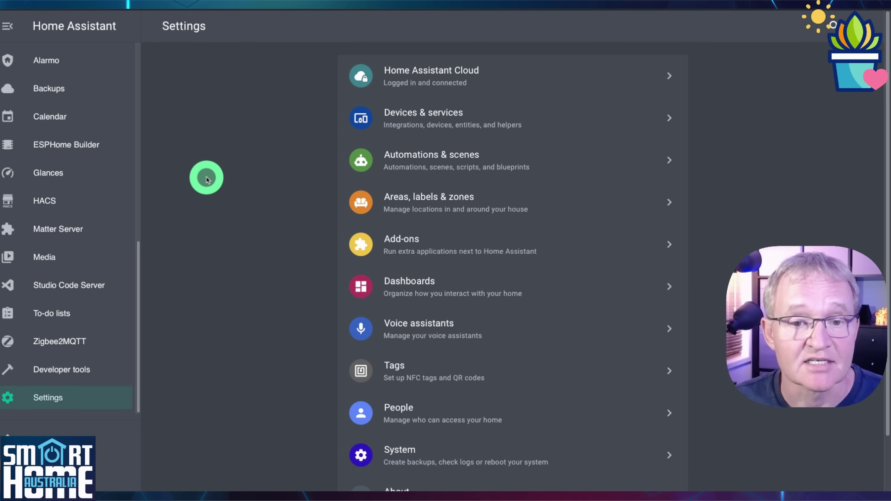
# Add a Plant Monitor integration named Kitchen Cactus with species hatiora gaertneri.
pyautogui.click(417, 105)
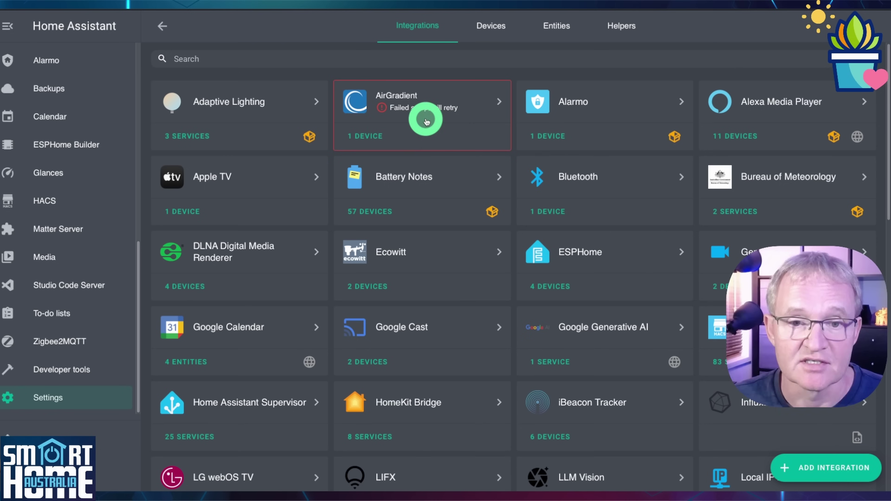
pyautogui.click(843, 469)
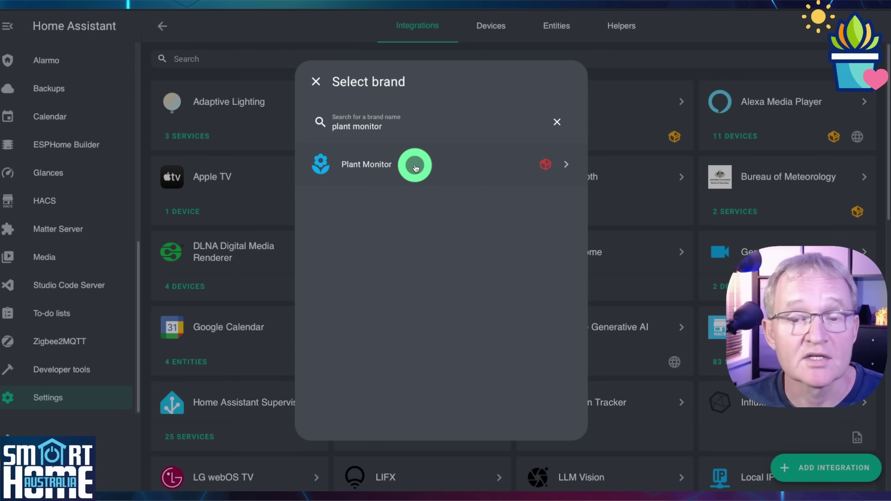
pyautogui.click(415, 166)
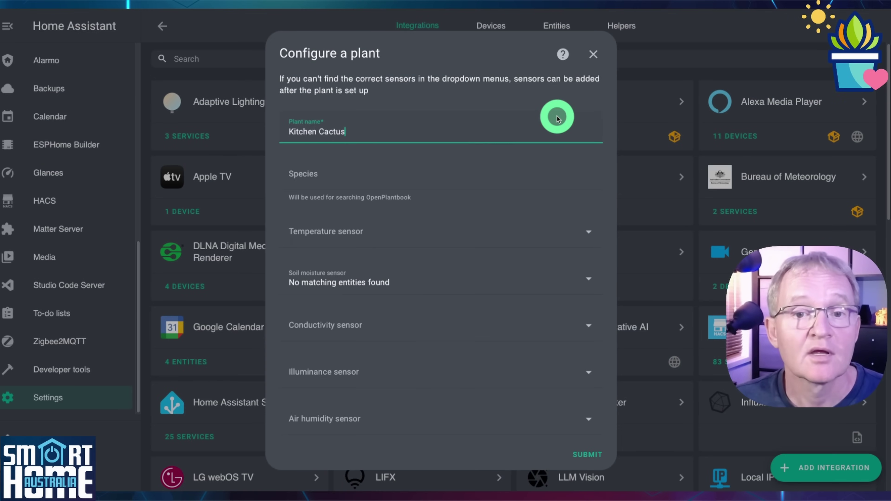
pyautogui.click(381, 59)
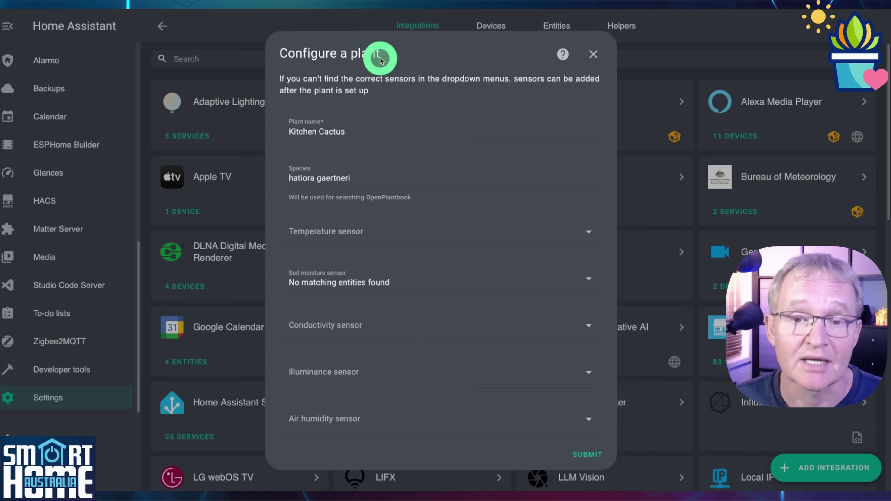
pyautogui.click(438, 283)
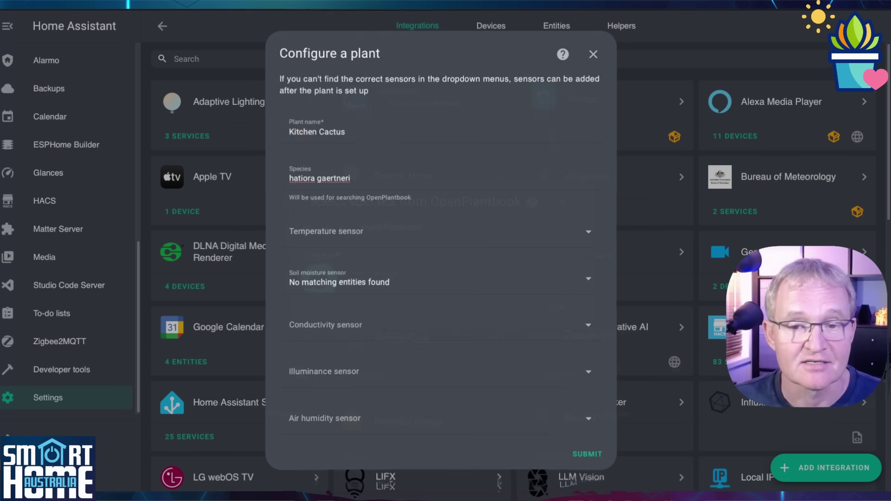
pyautogui.click(441, 300)
# Accept Hatiora gaertneri and its OpenPlantbook limits to finish creating the plant.
pyautogui.click(556, 308)
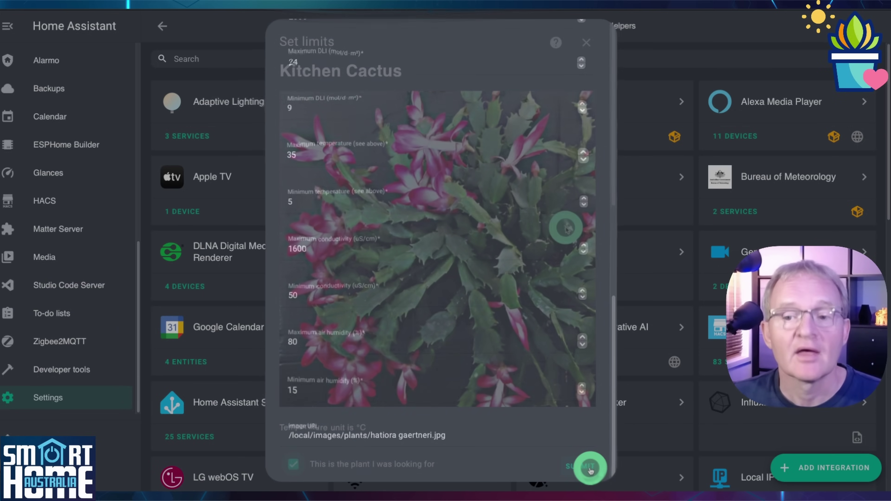
pyautogui.click(590, 468)
pyautogui.click(538, 328)
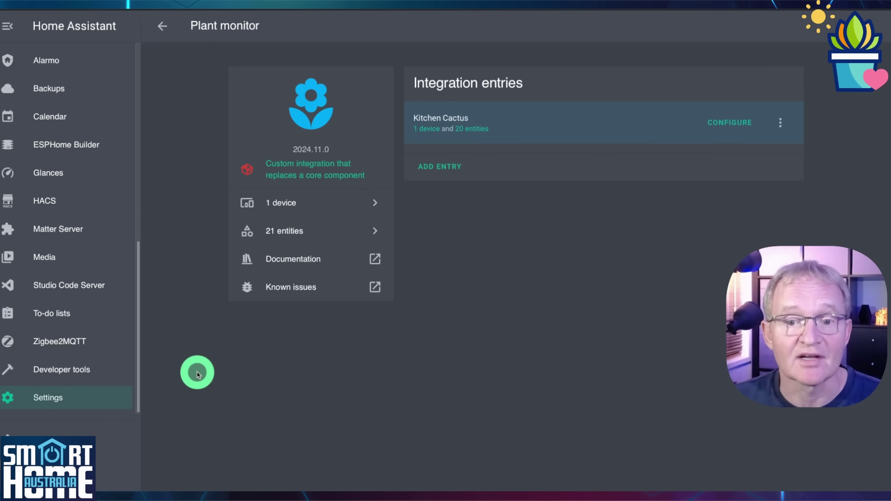
# Run Plant monitor: Replace sensor so Kitchen Cactus soil moisture uses GW2000C Soil Moisture 1.
pyautogui.click(64, 369)
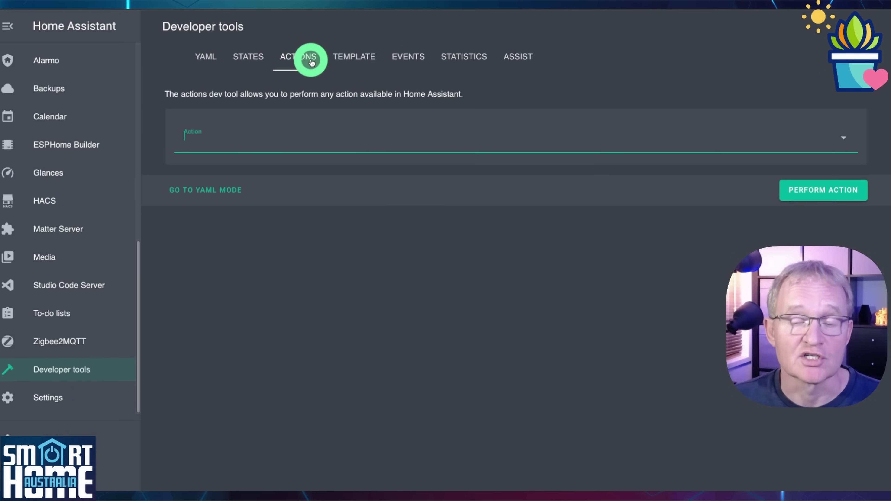
pyautogui.write('plant monitor: replace sensor')
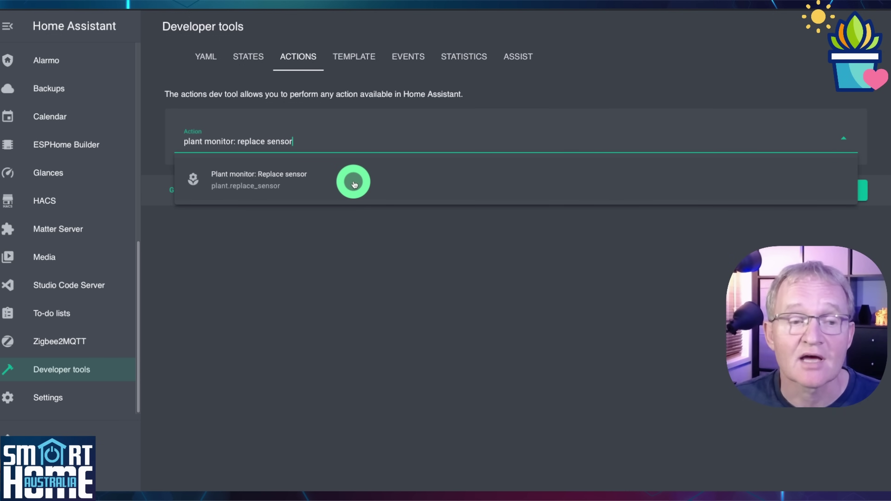
pyautogui.click(354, 185)
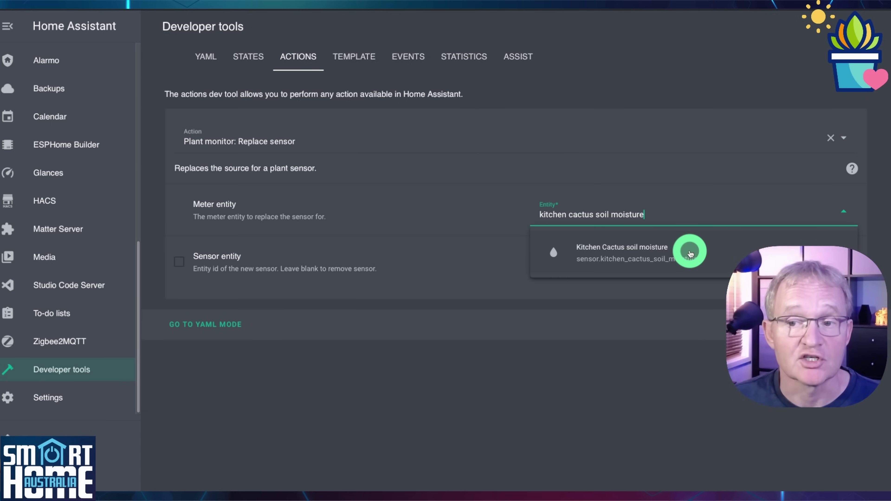
pyautogui.click(689, 254)
pyautogui.click(179, 262)
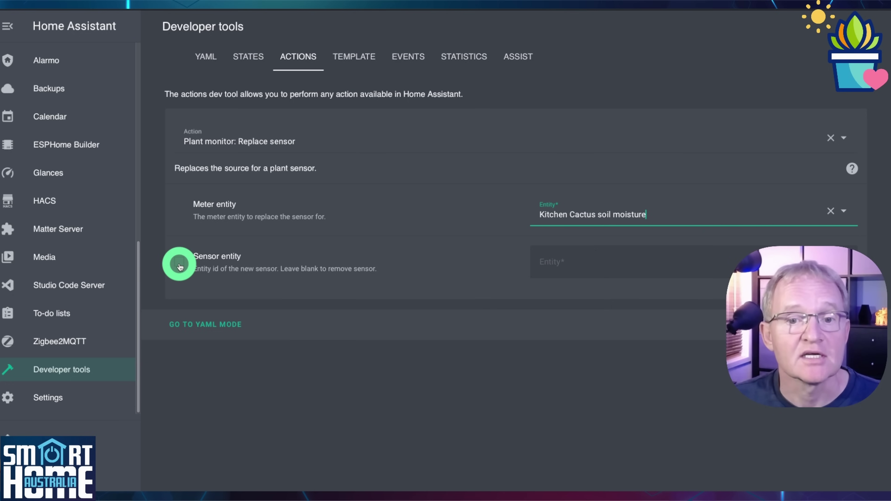
pyautogui.write('GW2000C Soil Moisture 1')
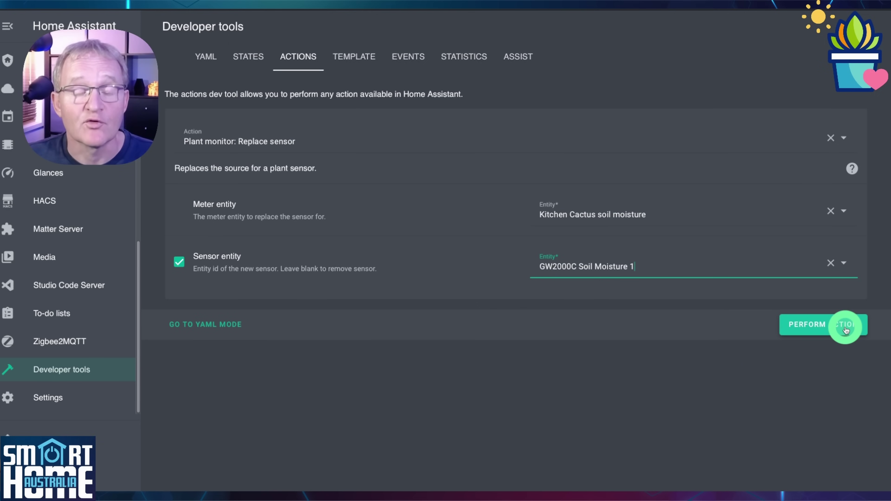
pyautogui.click(847, 329)
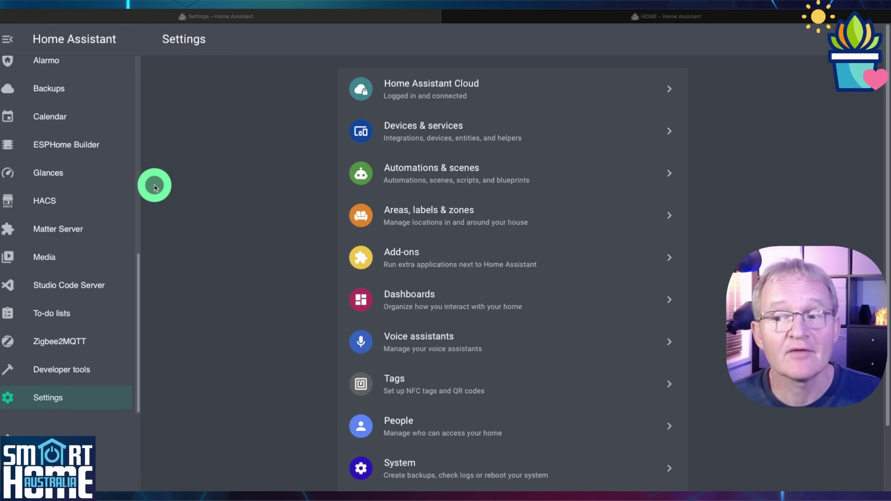
# Add a Flower card to the TUTORIALS dashboard in edit mode.
pyautogui.scroll(7, 75, 223)
pyautogui.click(75, 219)
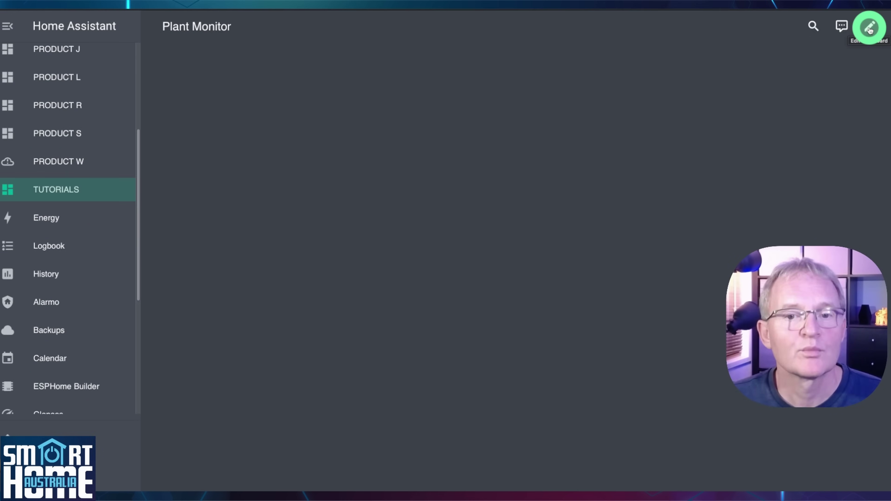
pyautogui.click(870, 28)
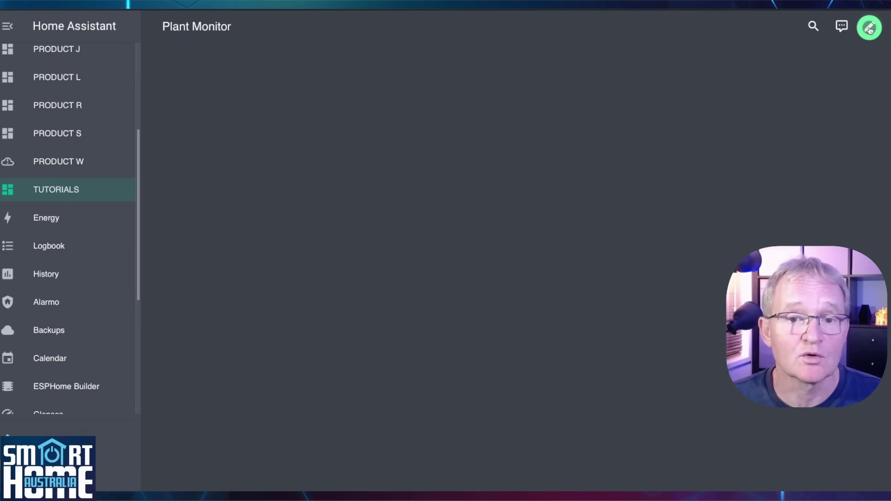
pyautogui.click(843, 469)
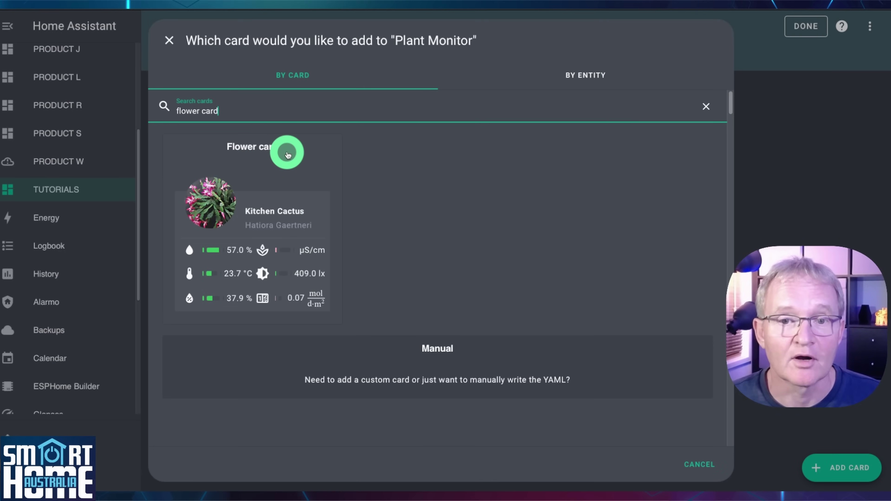
pyautogui.click(287, 154)
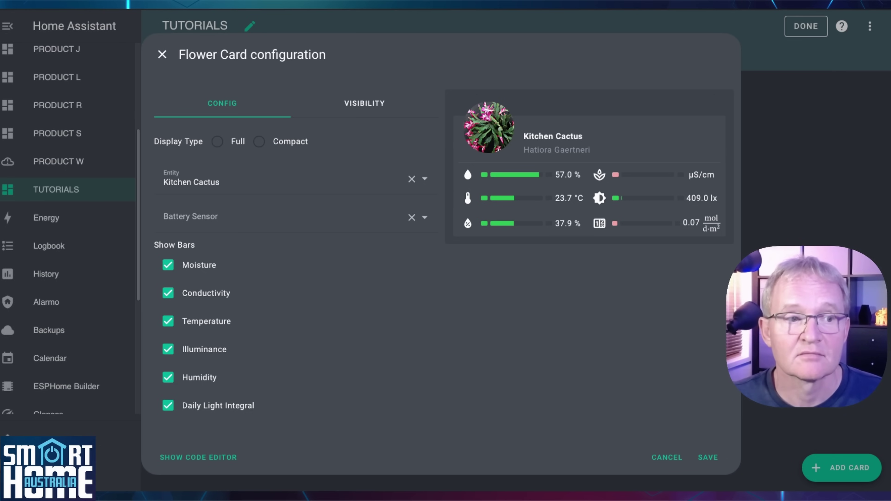
# Set the card to Kitchen Cactus with GW2000C WH57 Battery, no conductivity bar, and save.
pyautogui.click(425, 179)
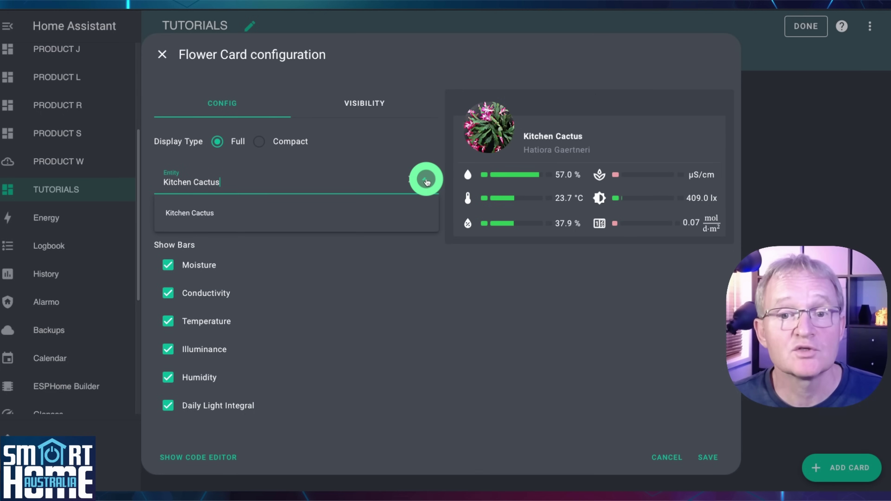
pyautogui.click(279, 253)
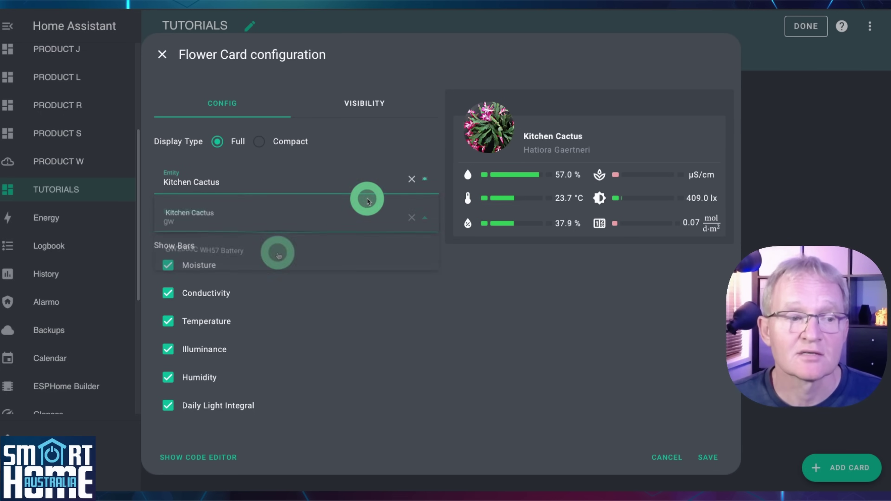
pyautogui.write('gw')
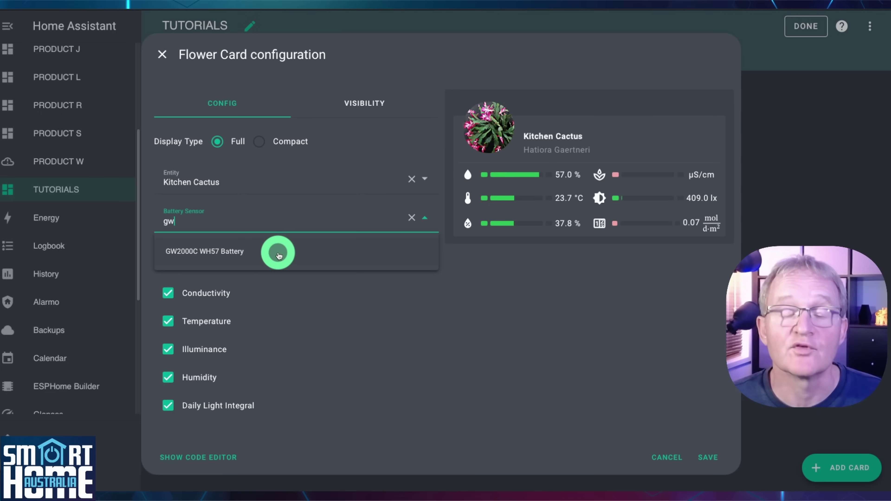
pyautogui.click(279, 253)
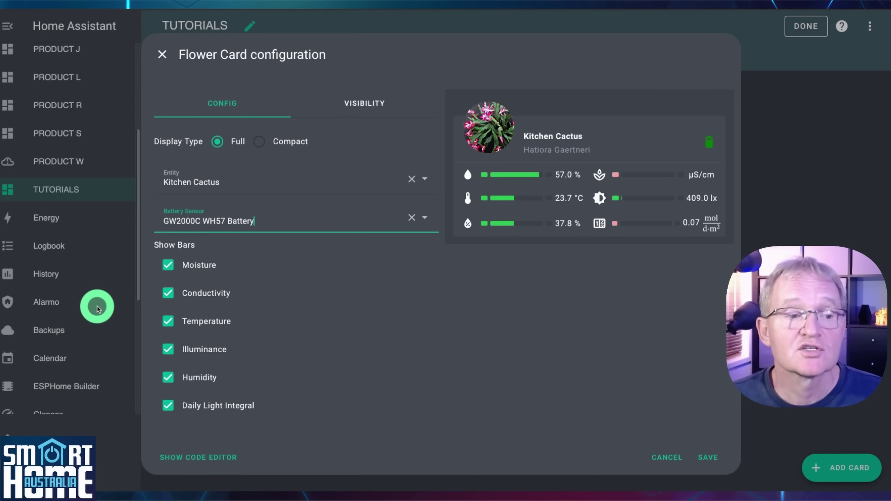
pyautogui.click(168, 294)
pyautogui.click(168, 407)
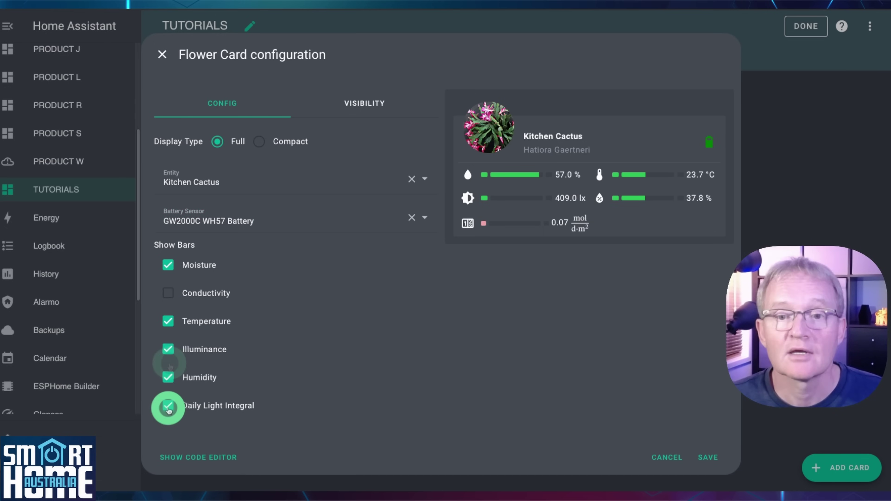
pyautogui.click(708, 458)
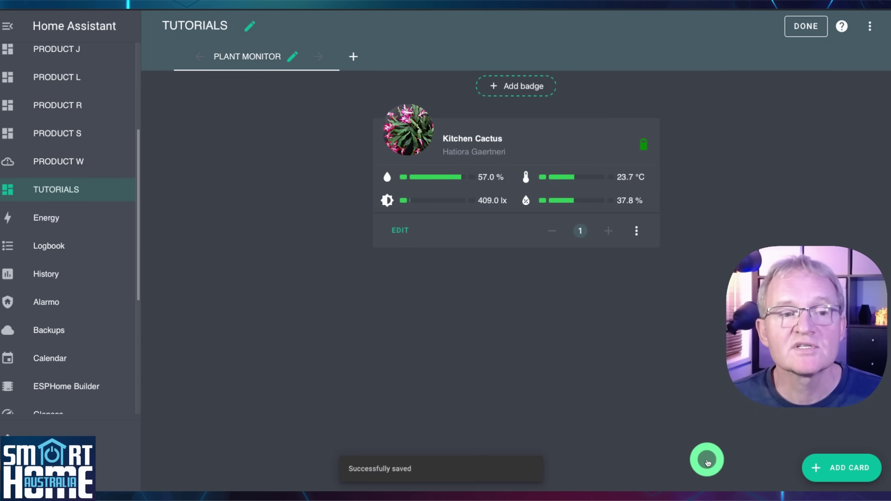
pyautogui.click(805, 32)
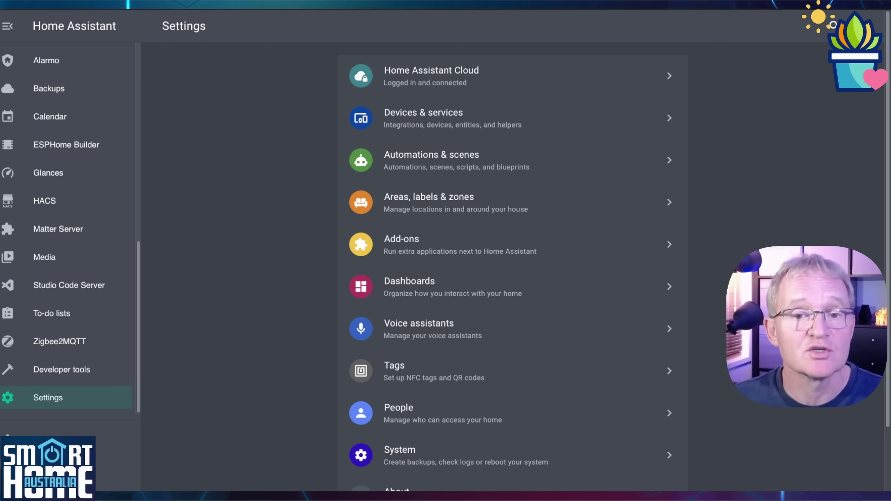
# Create a blank automation and add an entity State trigger.
pyautogui.click(531, 161)
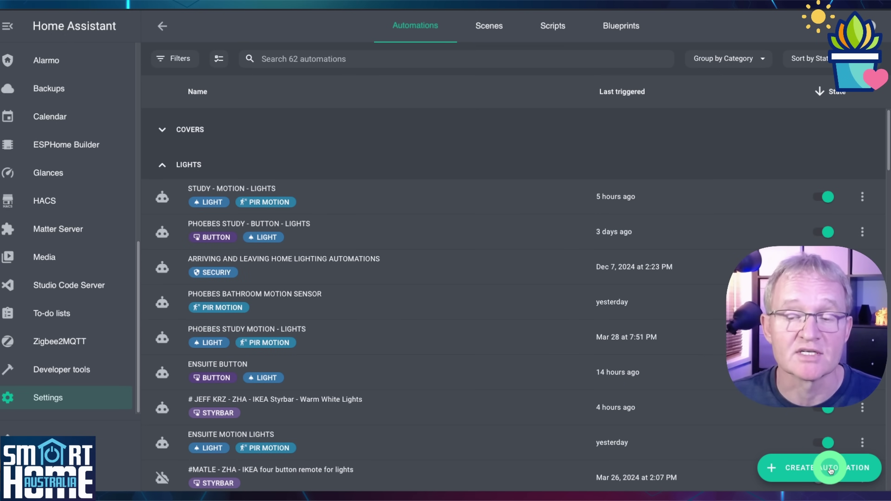
pyautogui.click(831, 470)
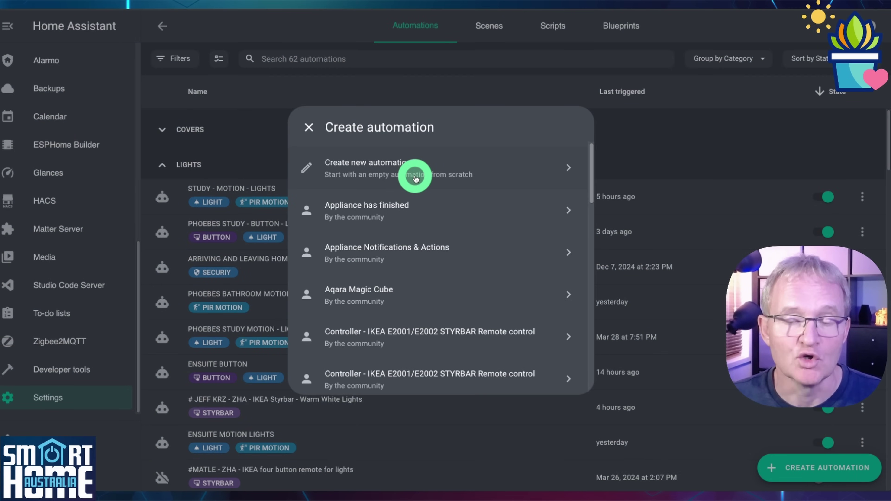
pyautogui.click(416, 177)
pyautogui.click(281, 115)
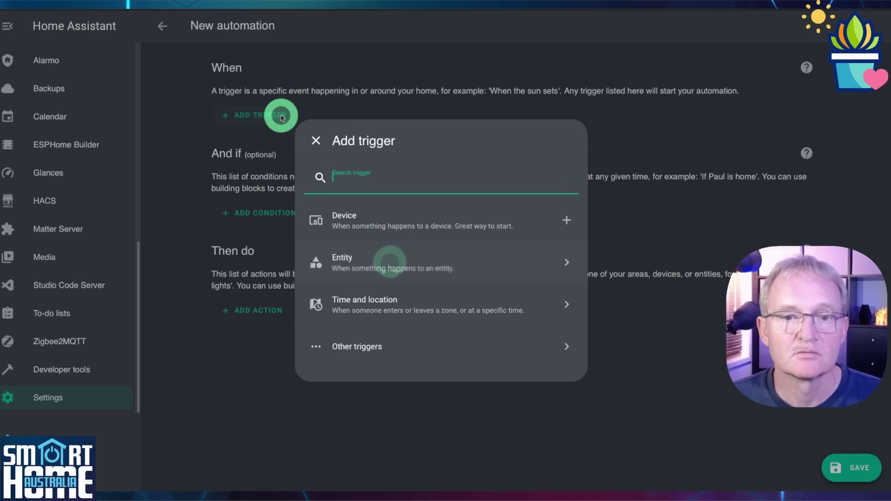
pyautogui.click(389, 262)
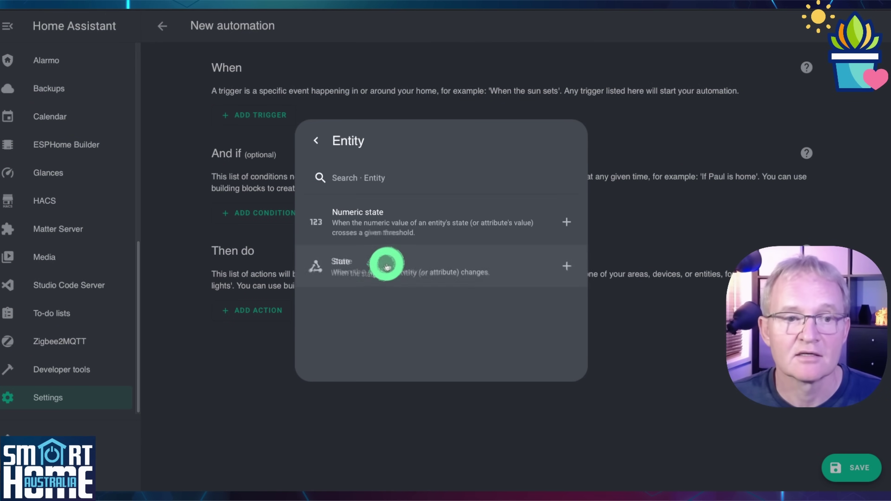
pyautogui.click(382, 269)
# Set the trigger to Kitchen Cactus Moisture status changing to Low for 0:01:00.
pyautogui.write('kitchen')
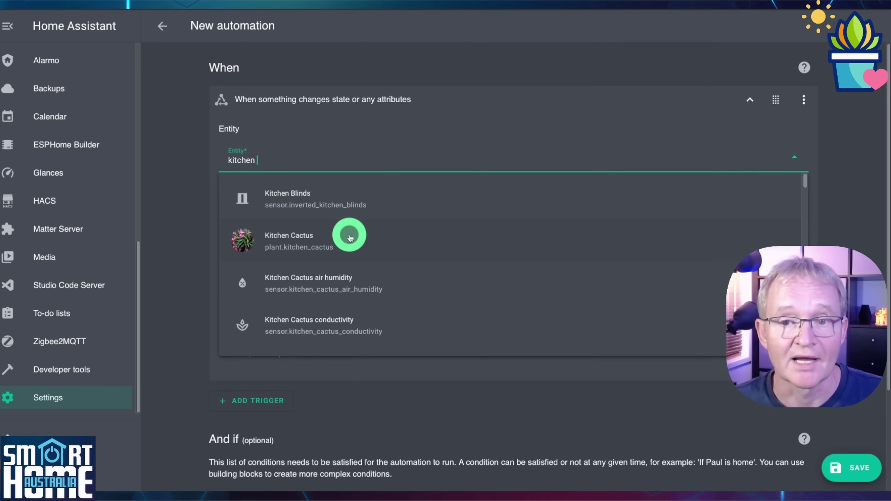
pyautogui.click(350, 238)
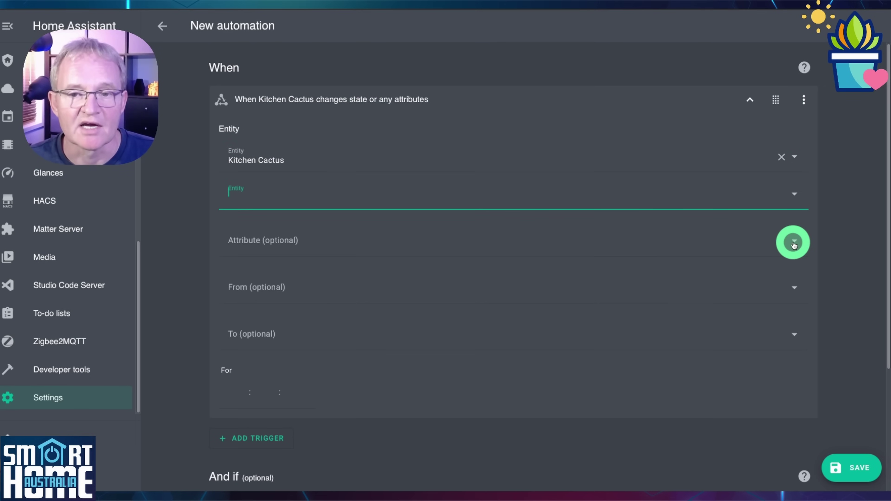
pyautogui.click(794, 242)
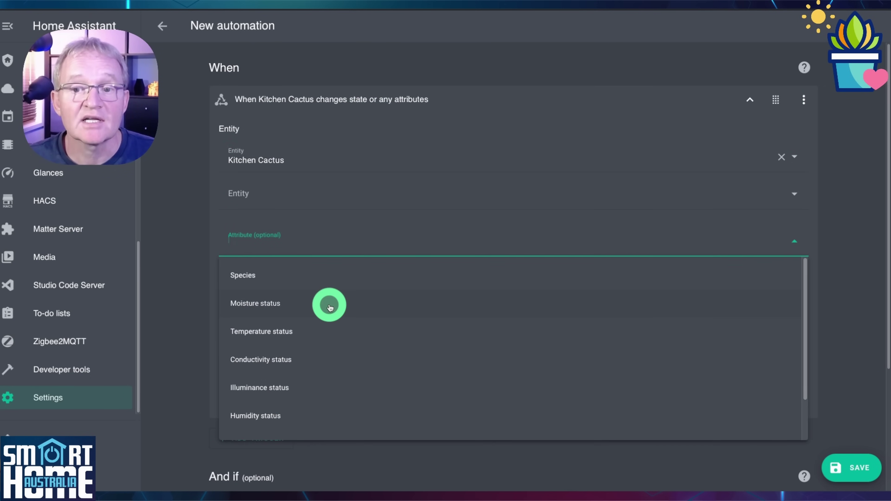
pyautogui.click(330, 308)
pyautogui.click(300, 338)
pyautogui.write('Low')
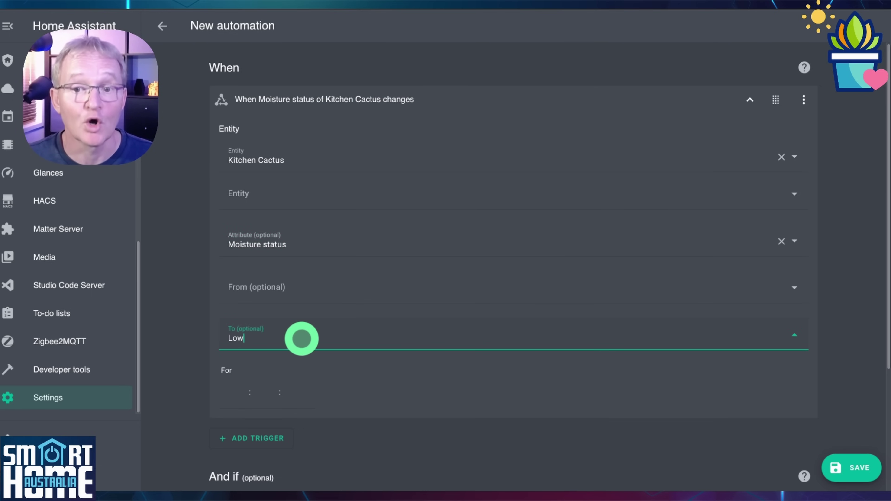
pyautogui.click(618, 391)
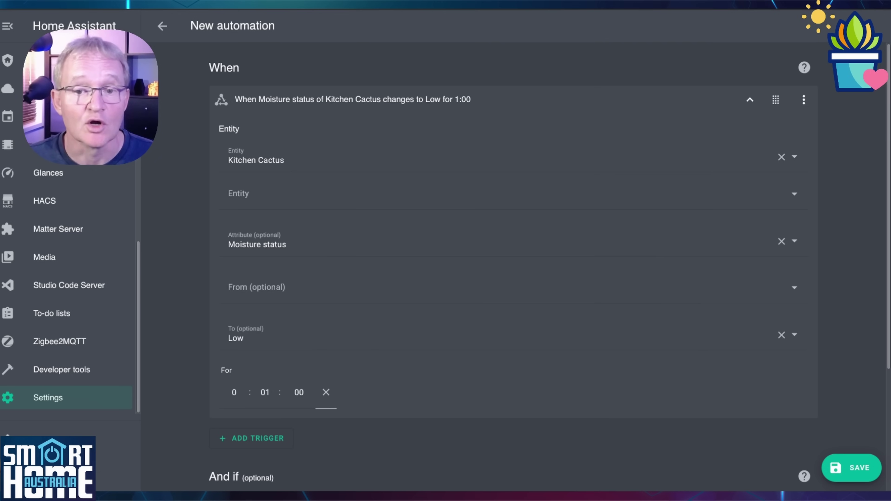
pyautogui.scroll(-5, 170, 340)
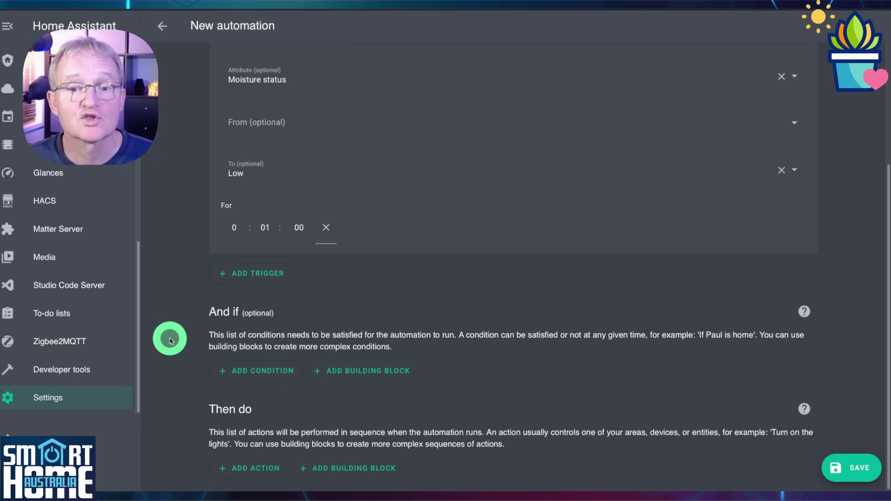
# Add an alexa_media_study notification 'The Kitchen Cactus Needs watering' and save as 'Kitchen Cactus Needs Watering'.
pyautogui.click(273, 468)
pyautogui.write('Alexa_media_study')
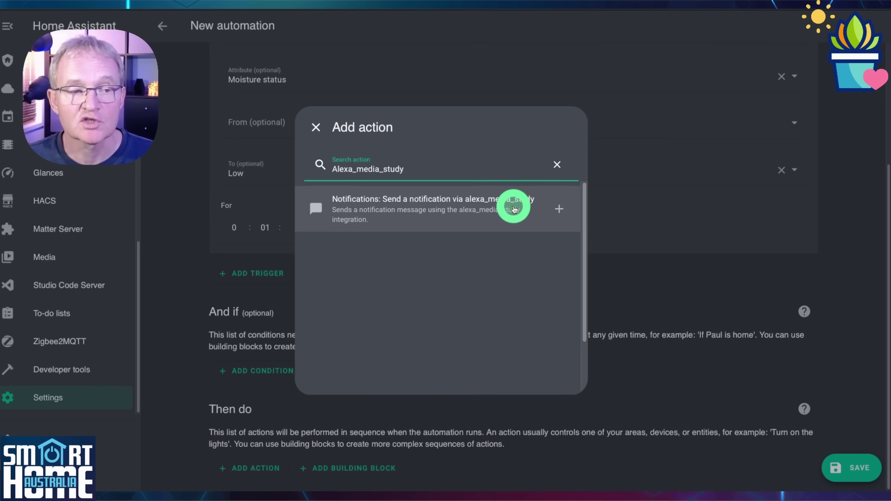
pyautogui.click(505, 219)
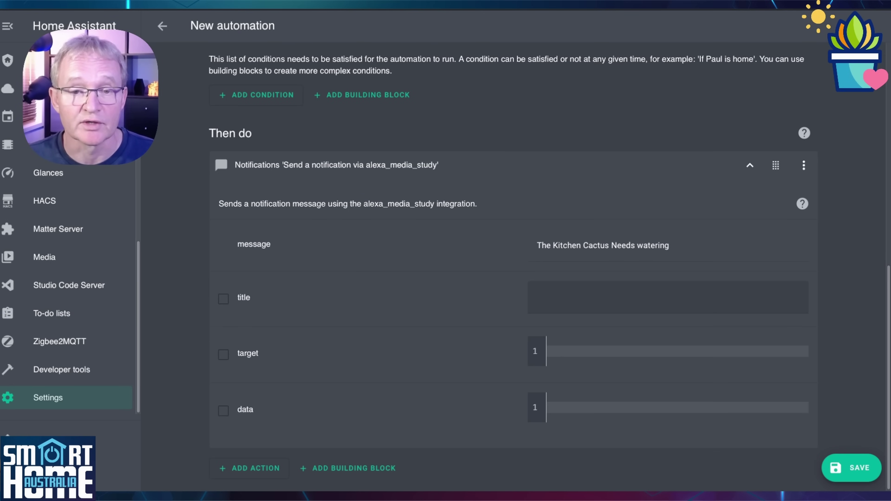
pyautogui.click(866, 476)
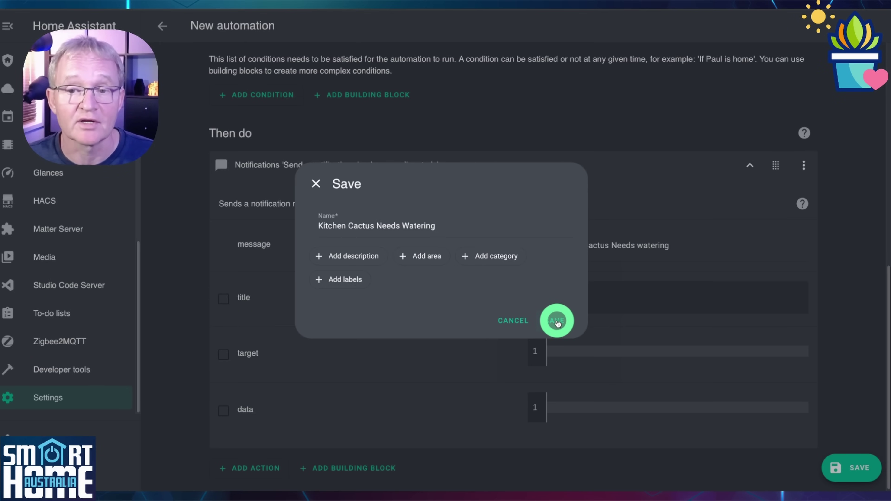
pyautogui.click(557, 322)
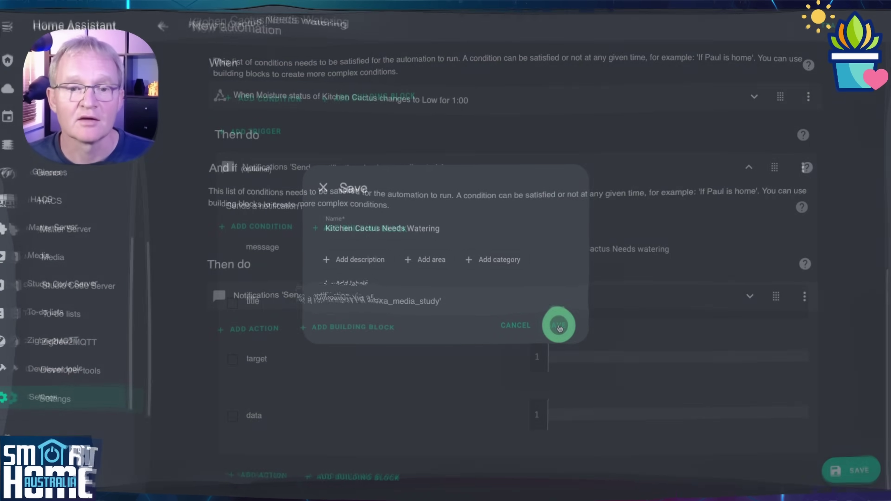